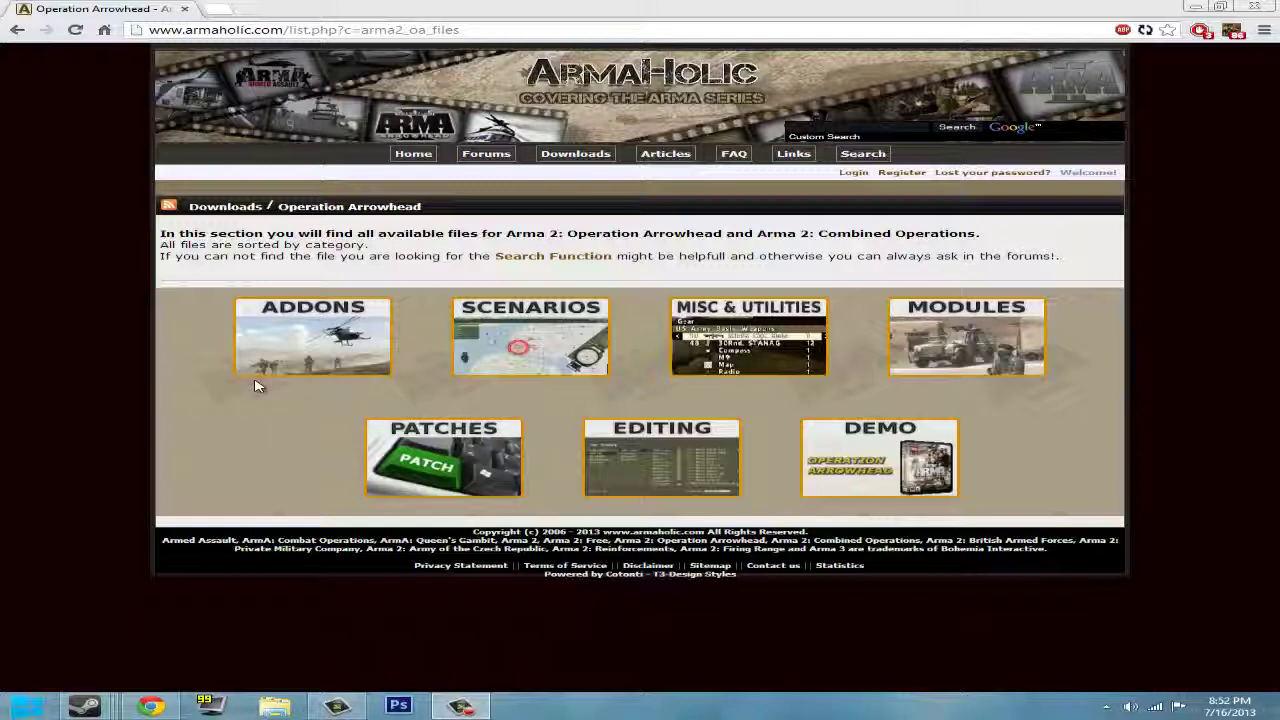
Go into the Addons category, then the Vehicles category of Armaholic's Operation Arrowhead downloads.
click(268, 350)
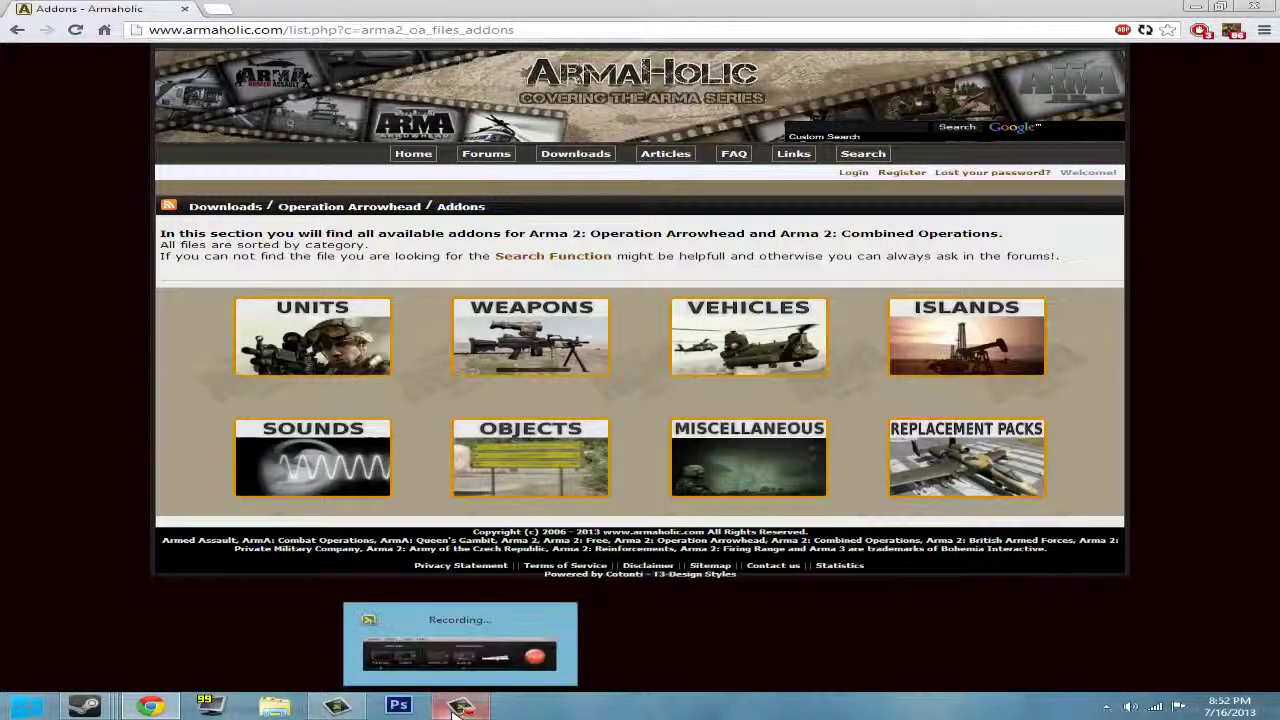
click(533, 656)
click(870, 578)
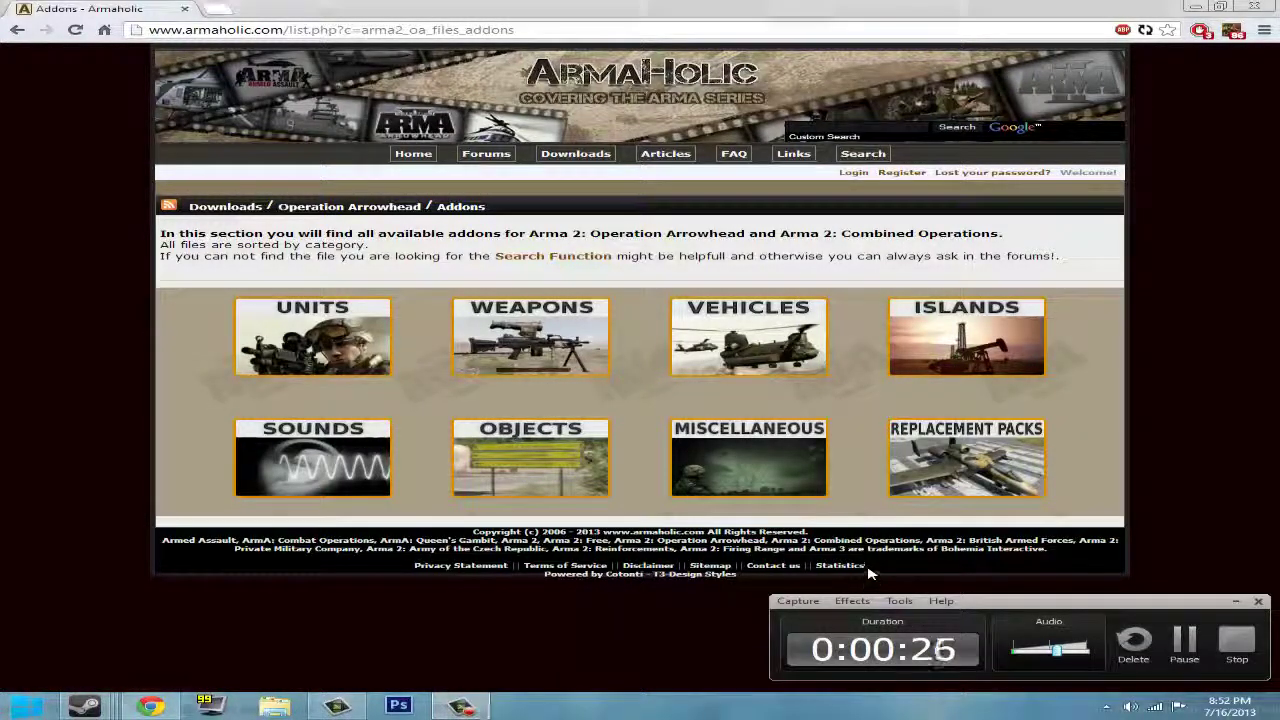
click(1230, 603)
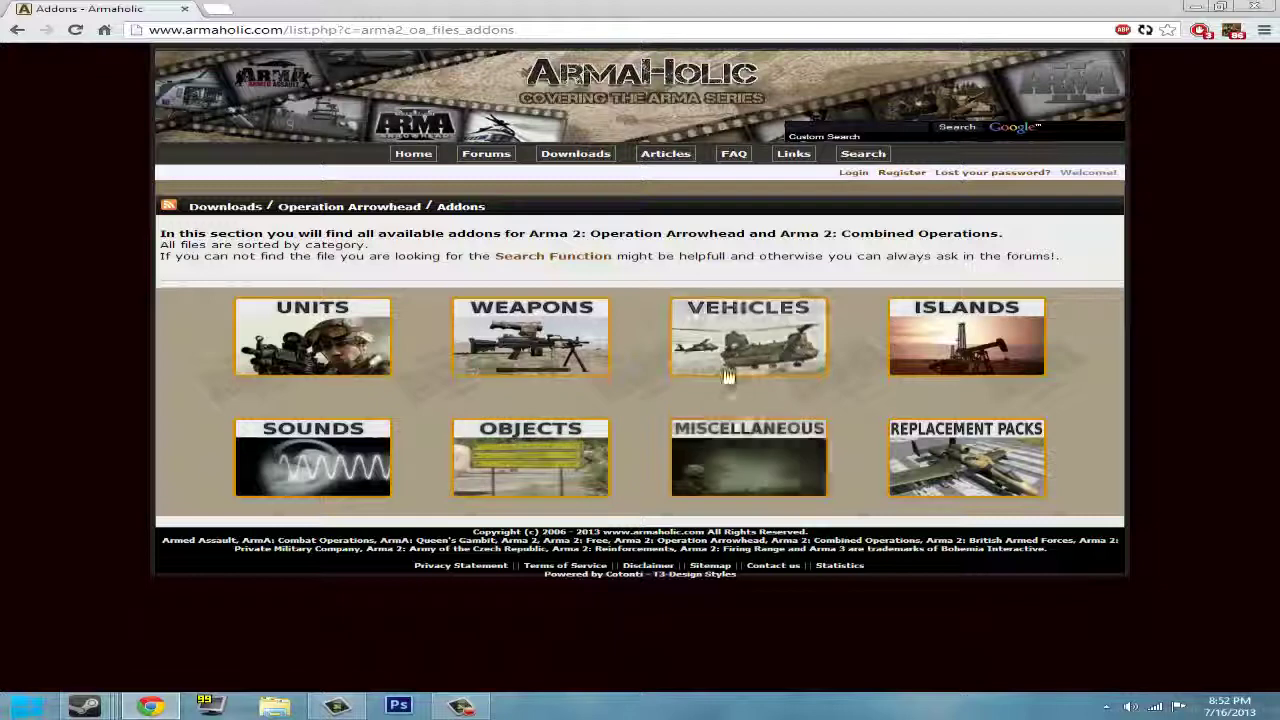
click(745, 345)
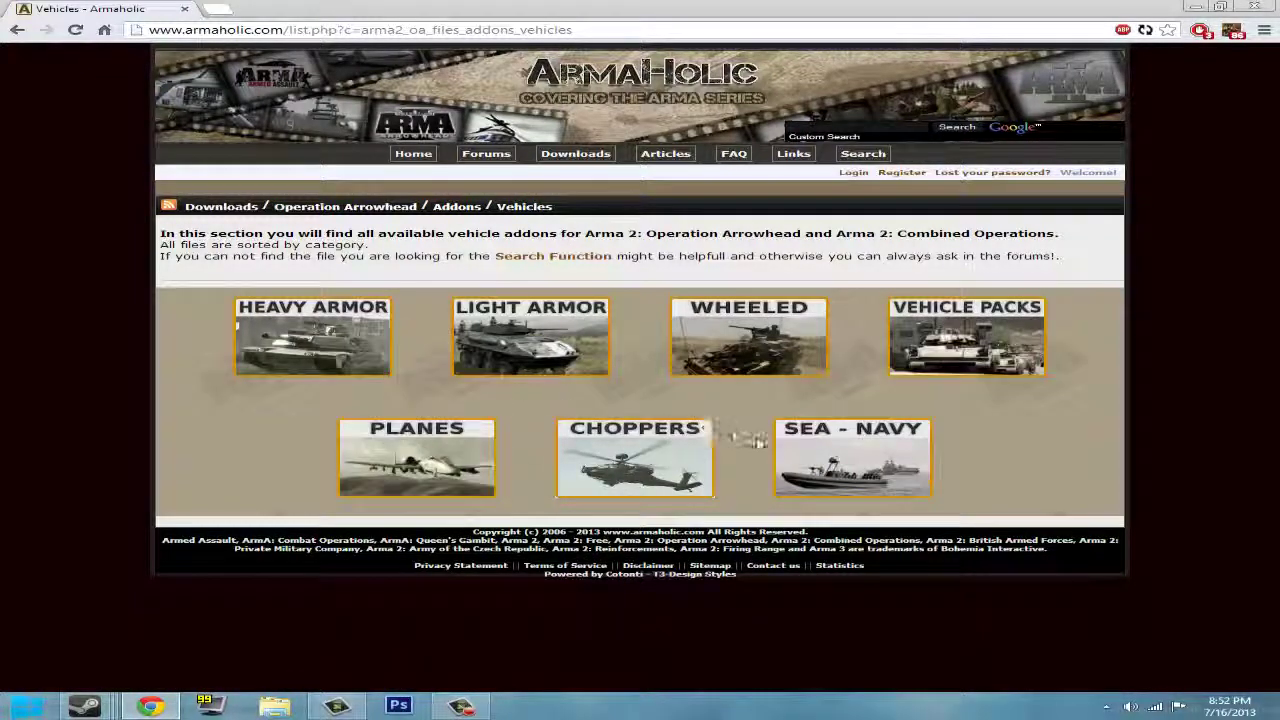
Open the Choppers addon list and scroll down through it to the page footer.
click(650, 460)
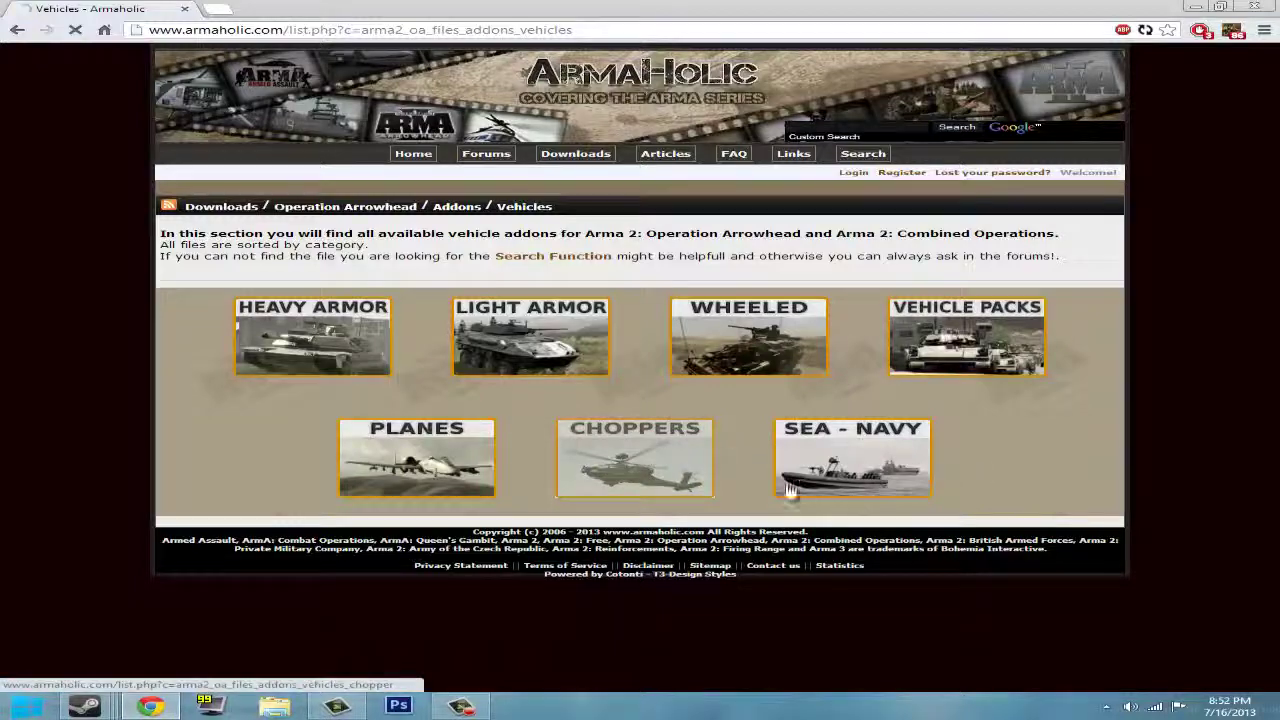
scroll(810, 495, down, 2)
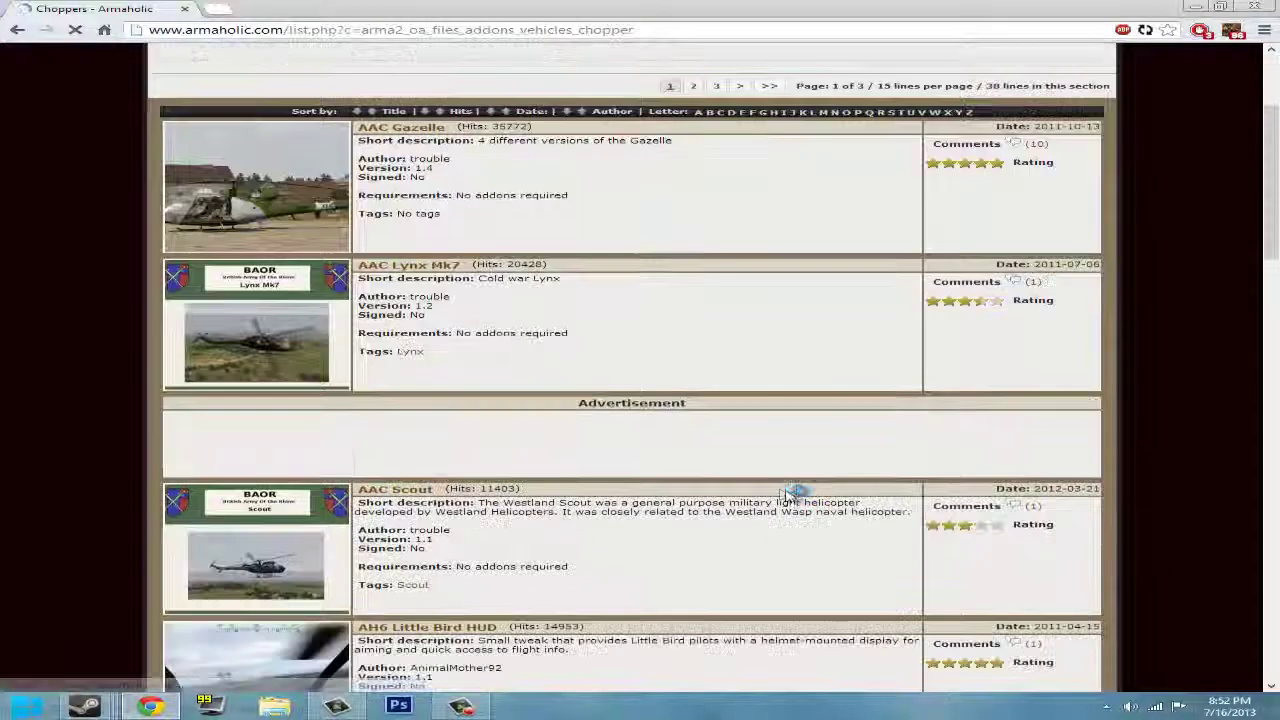
scroll(540, 466, down, 1)
scroll(533, 465, down, 2)
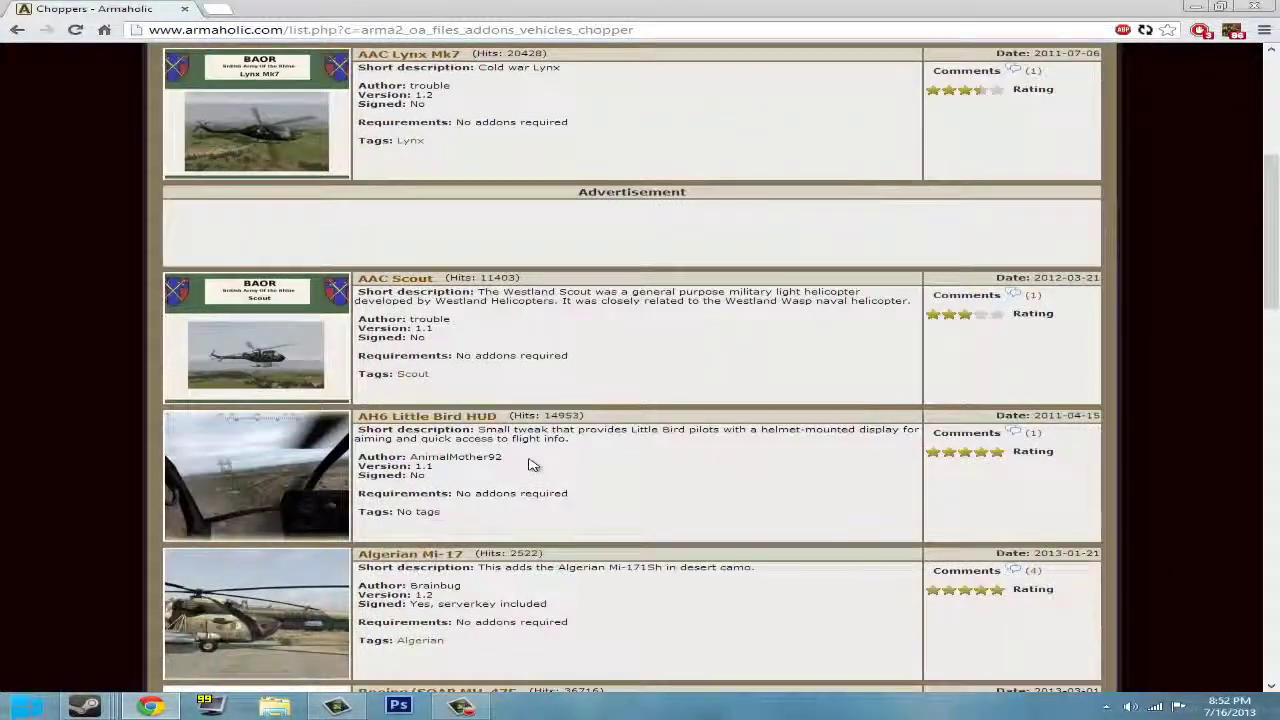
scroll(530, 462, down, 4)
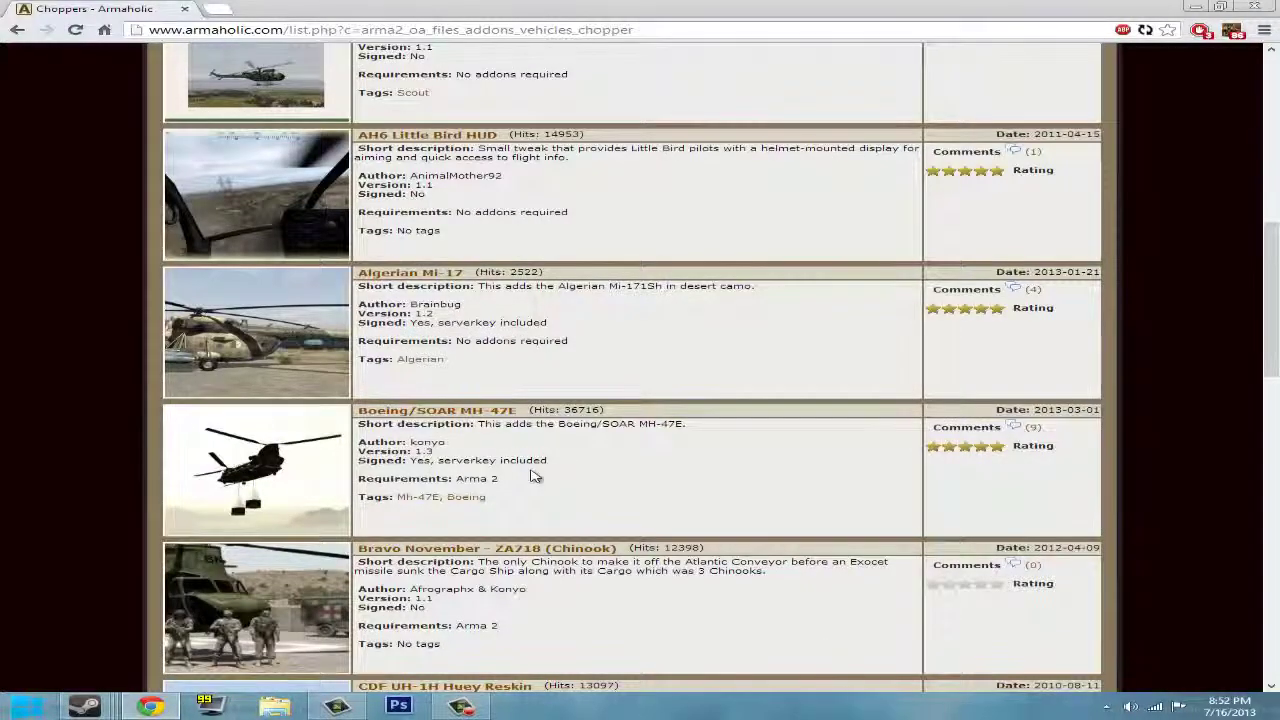
scroll(533, 477, down, 7)
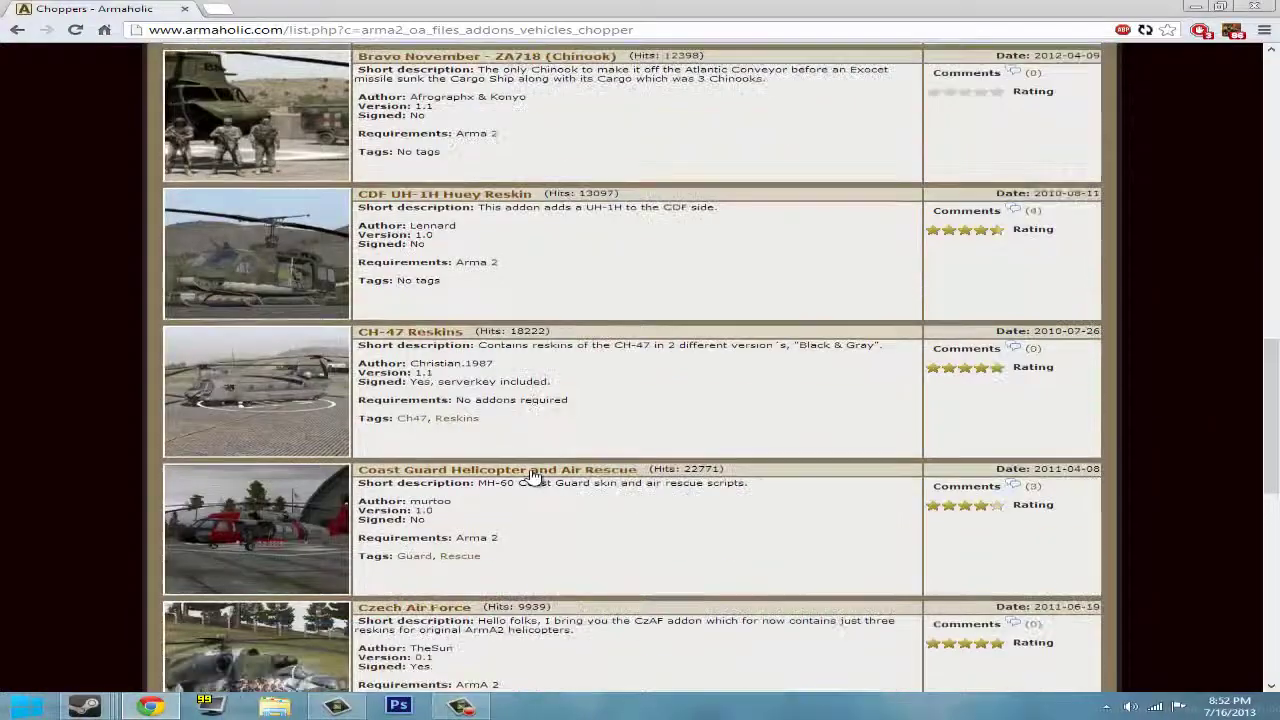
scroll(530, 470, down, 3)
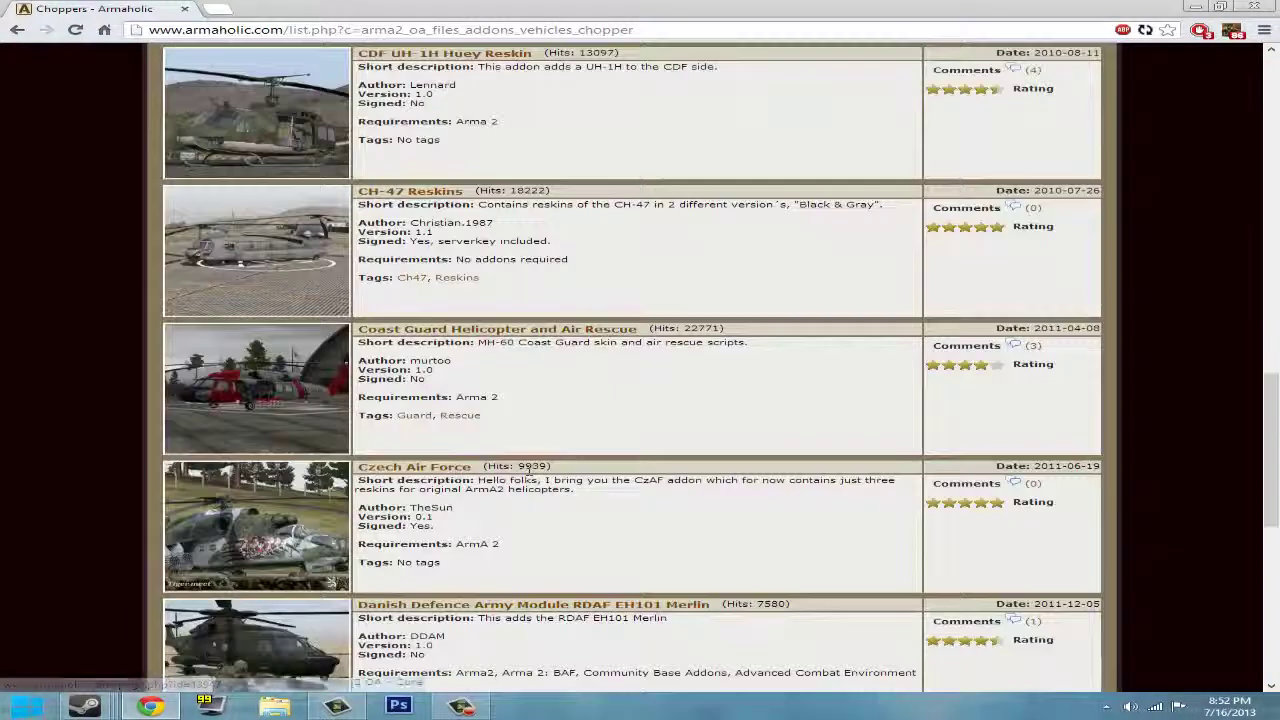
scroll(491, 455, down, 2)
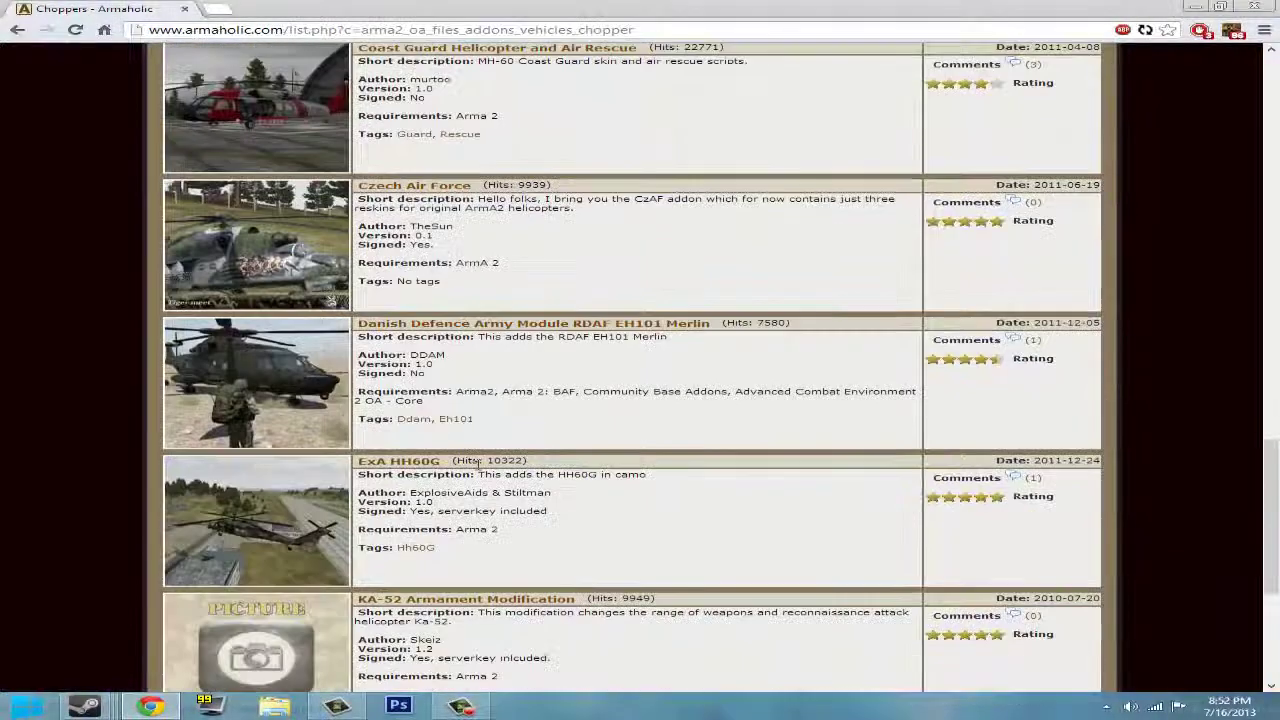
scroll(478, 465, down, 2)
scroll(400, 480, down, 3)
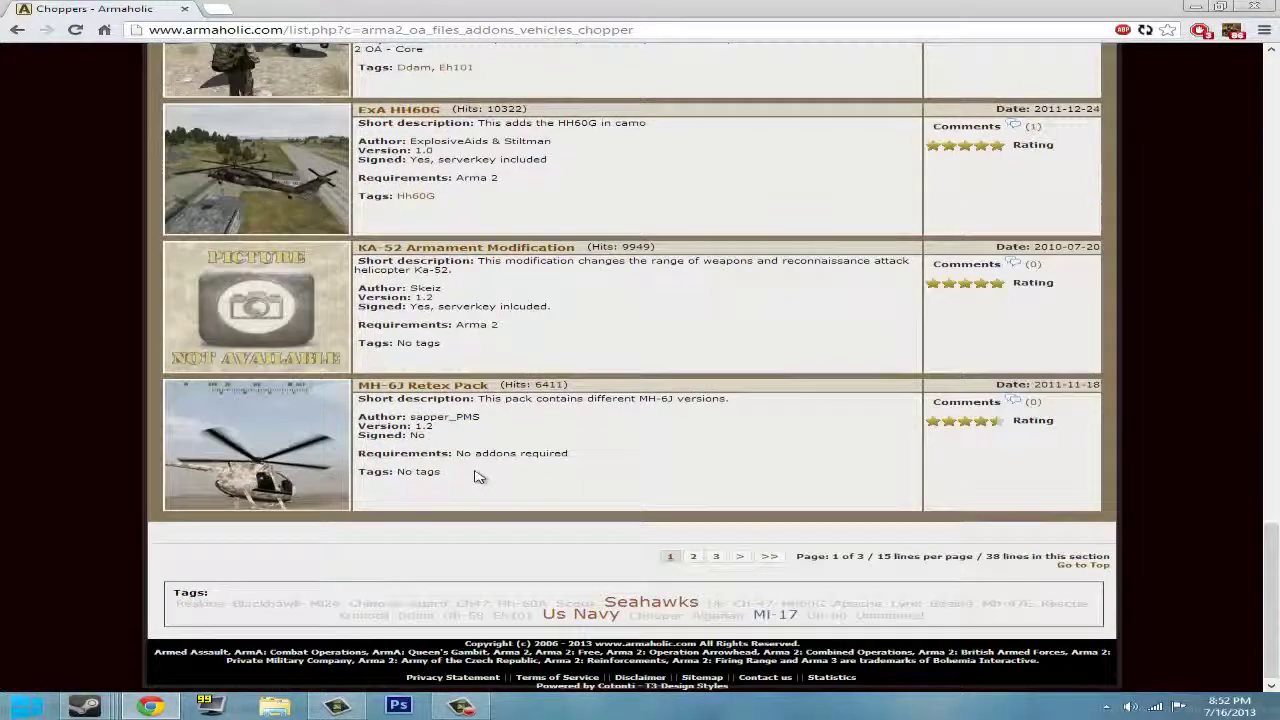
Scroll back up to the AAC Gazelle entry at the top of the list.
scroll(378, 488, up, 2)
scroll(378, 488, up, 14)
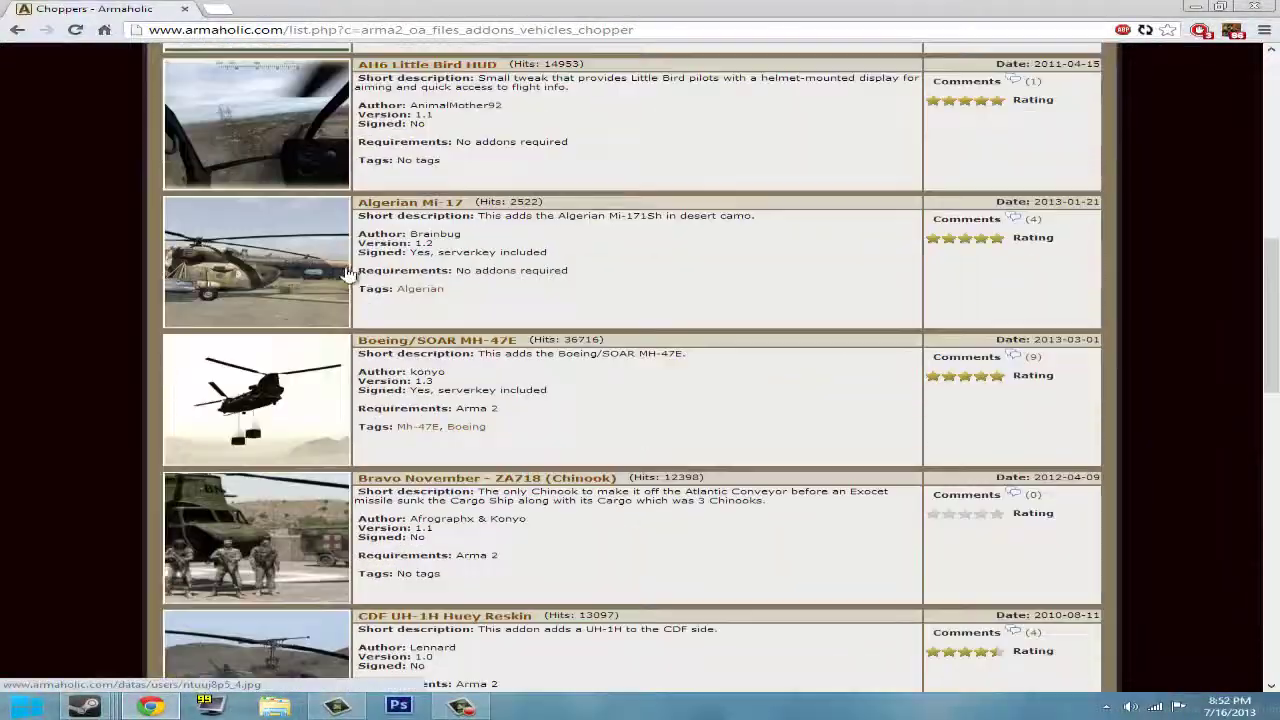
scroll(343, 275, up, 4)
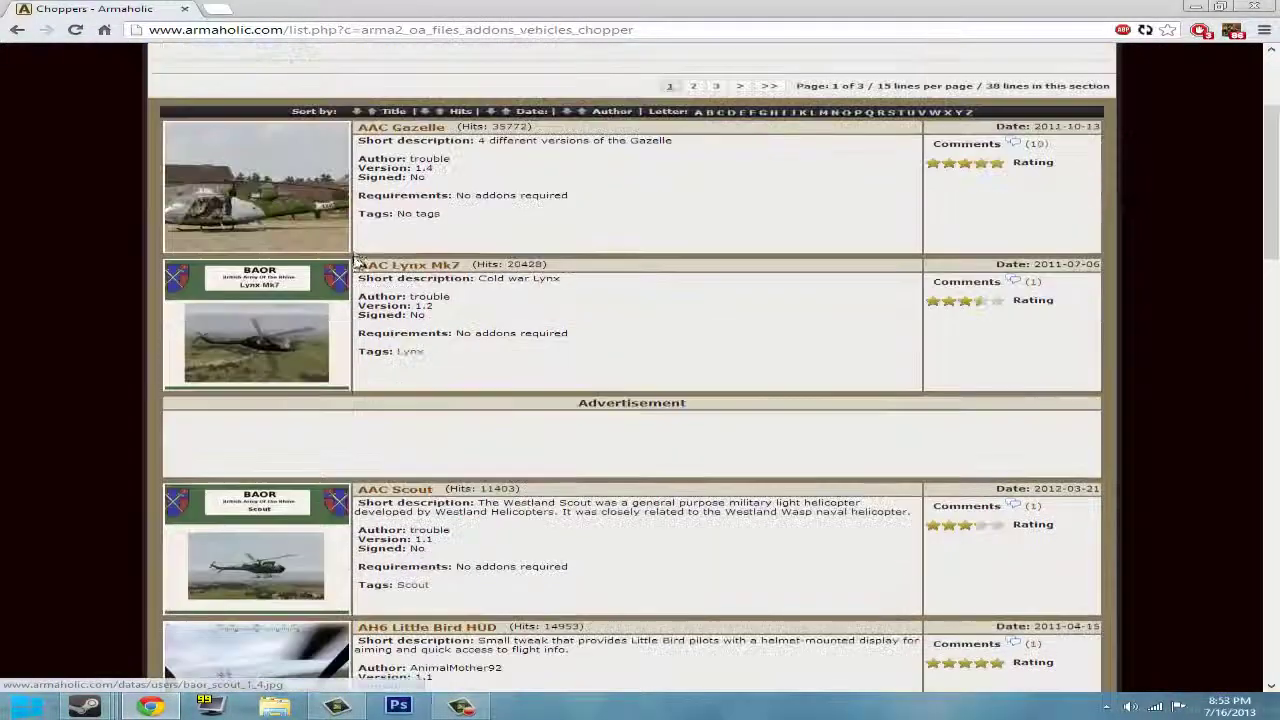
Open the AAC Gazelle page and download trh_gaz_v1.4.7z from the Download from FTP #1 mirror.
click(388, 133)
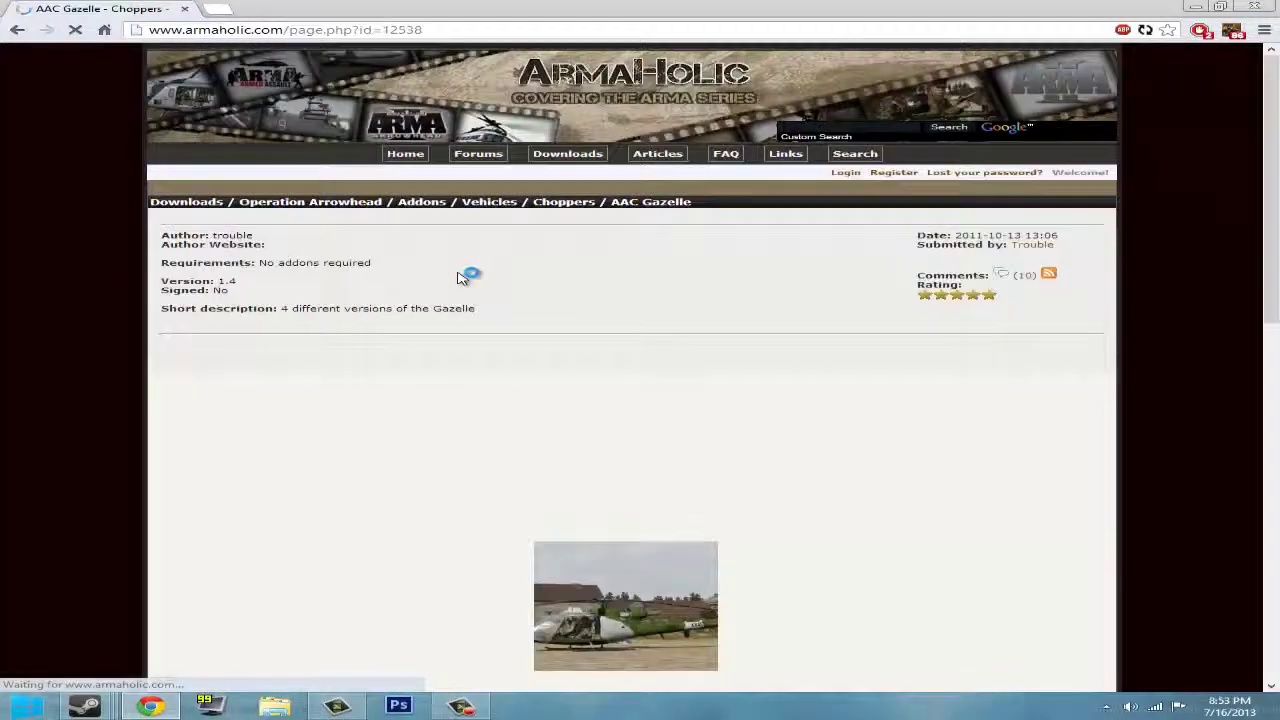
scroll(645, 290, down, 2)
scroll(757, 365, up, 2)
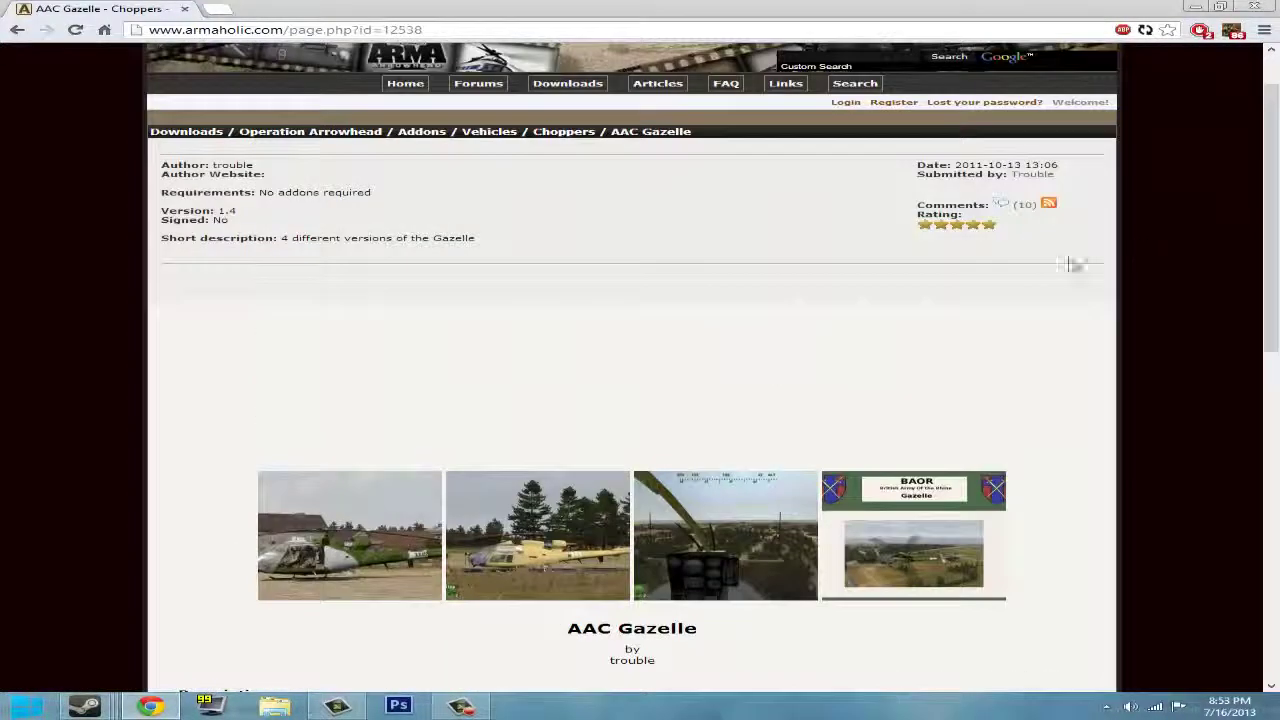
scroll(700, 400, down, 9)
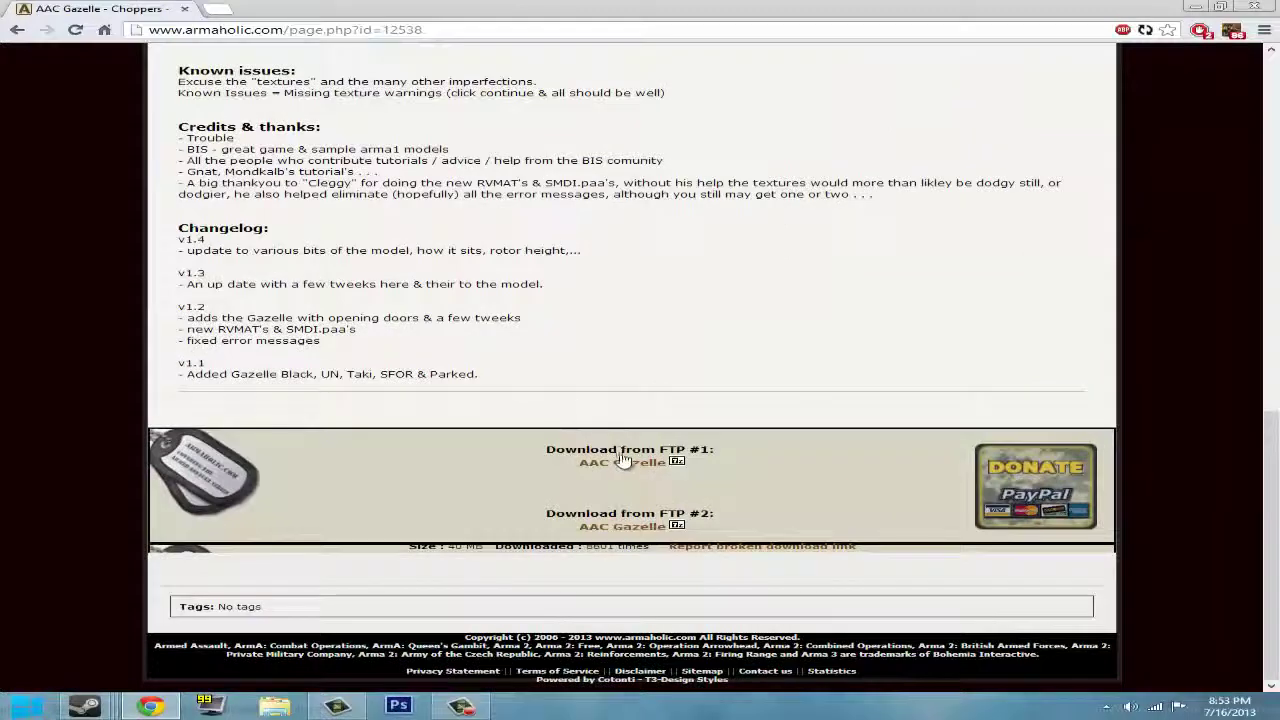
click(622, 462)
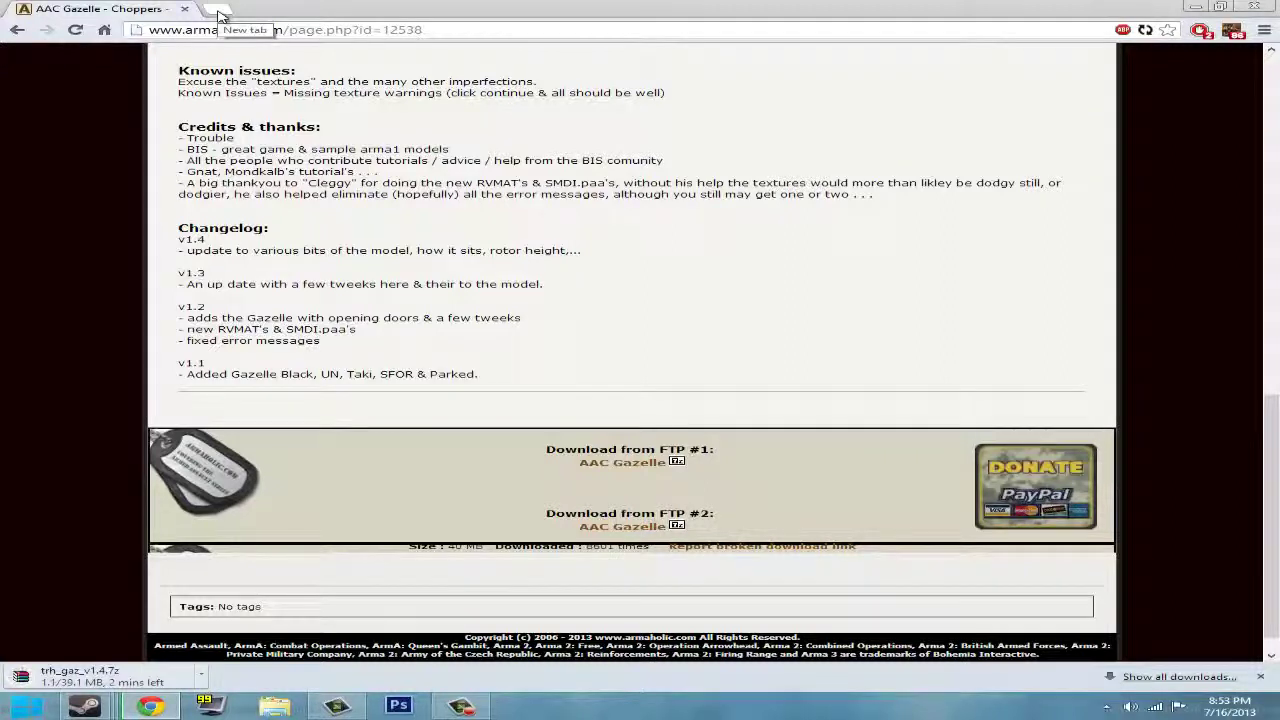
click(460, 706)
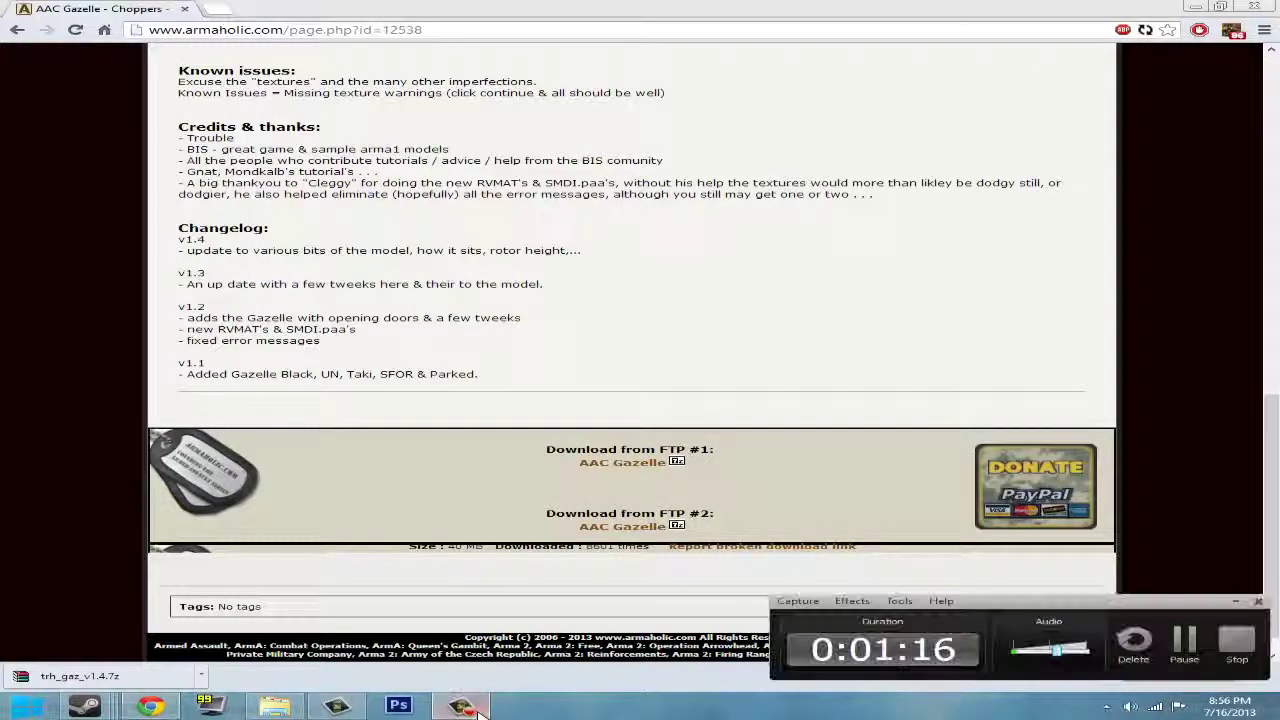
Open trh_gaz_v1.4.7z in WinRAR on the right side and dismiss the license reminder.
click(90, 676)
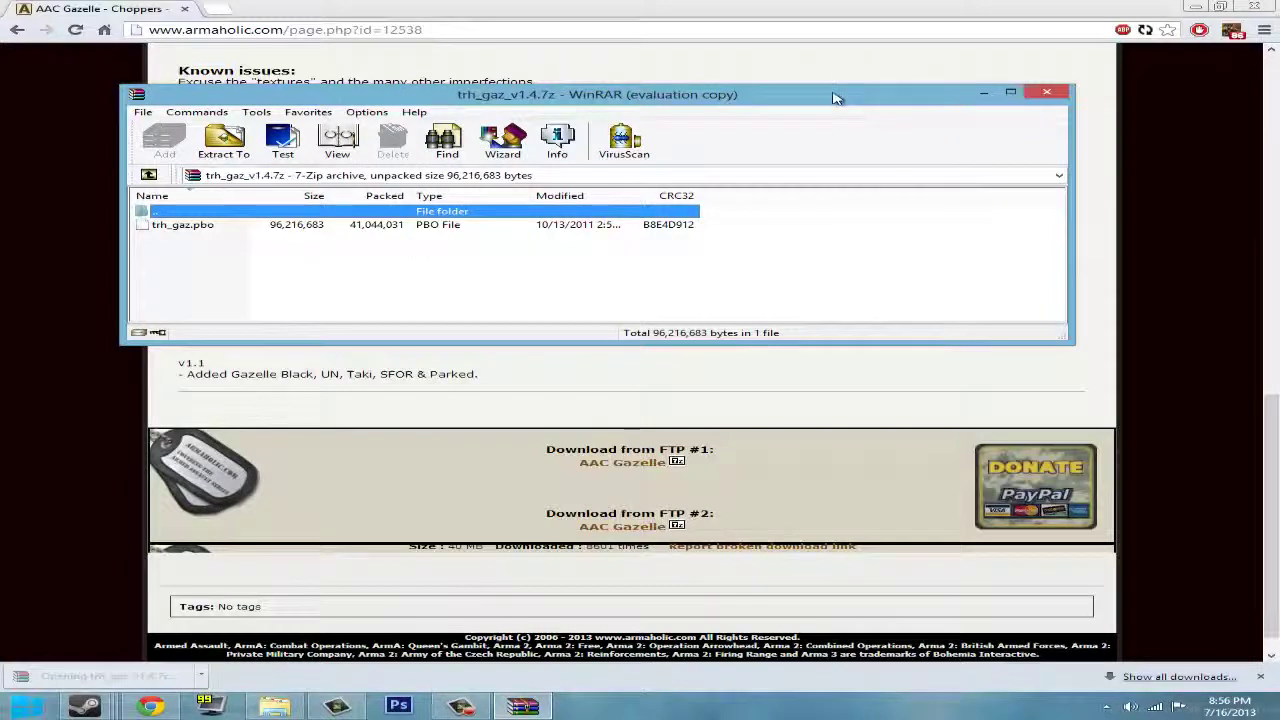
drag(837, 94, 1275, 22)
click(727, 224)
click(25, 706)
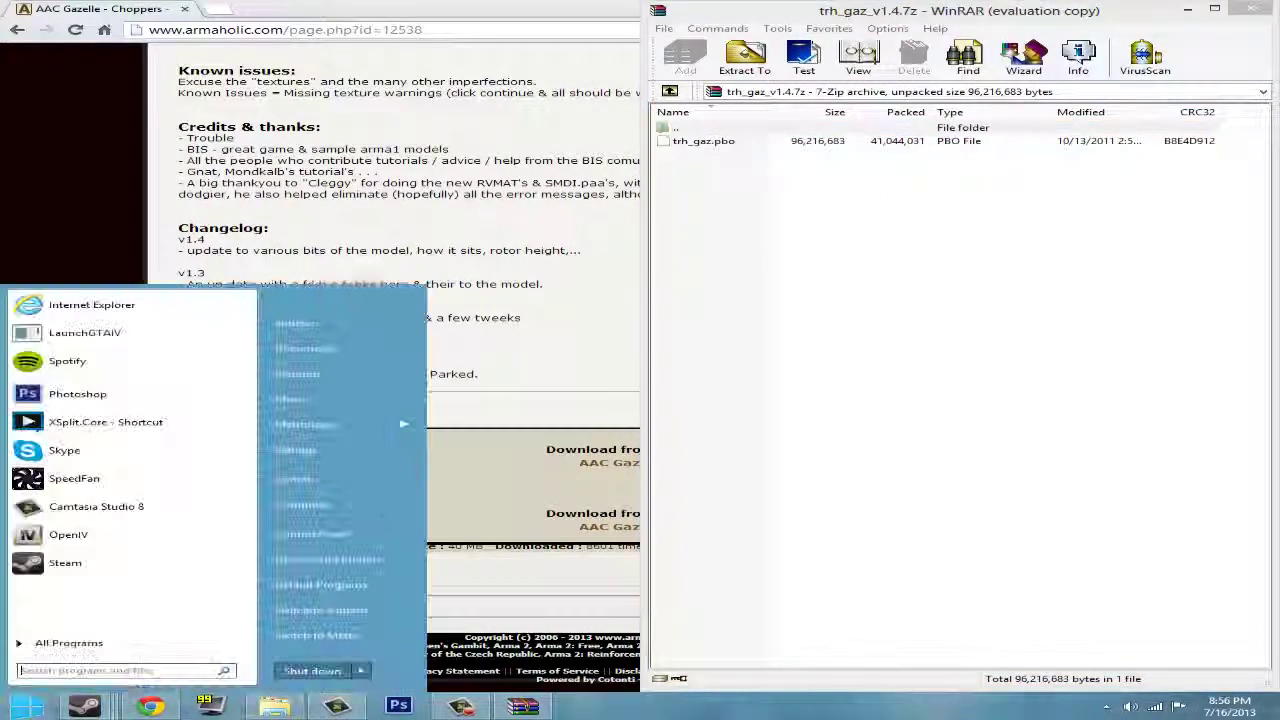
Browse from Computer to the C:\Program Files (x86) folder in File Explorer.
click(345, 510)
double_click(679, 170)
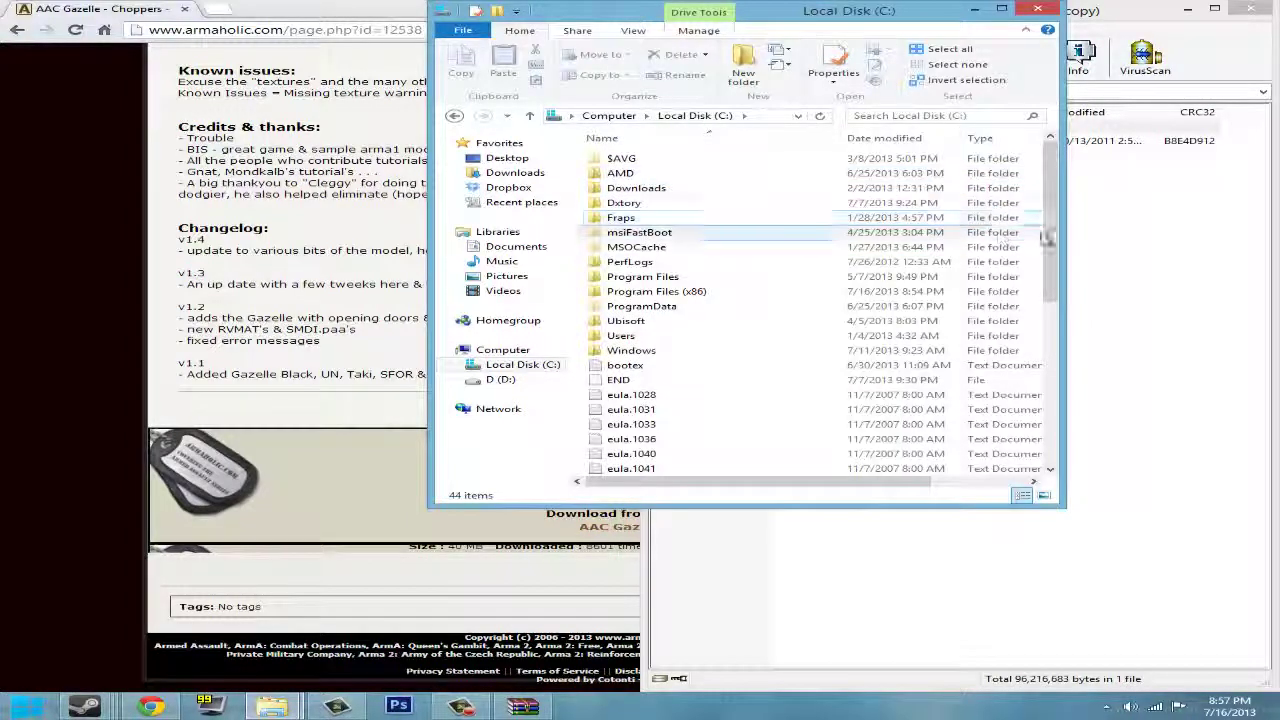
scroll(1030, 267, down, 1)
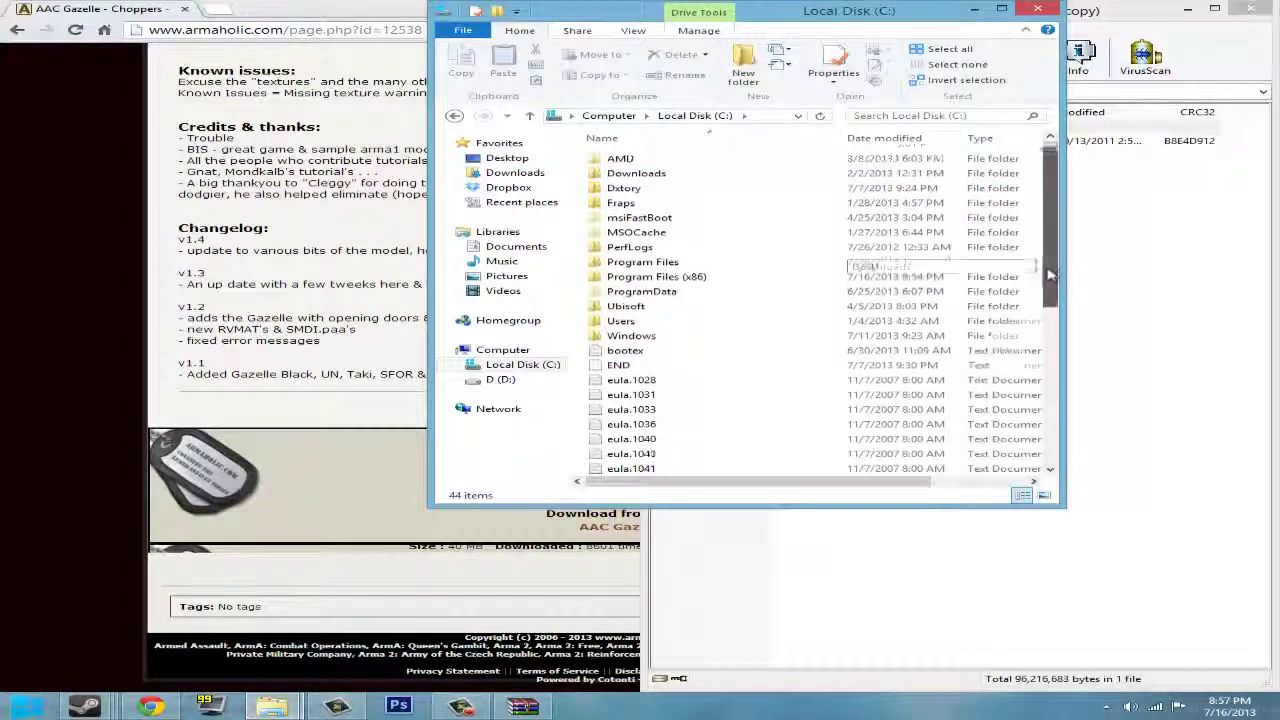
click(454, 115)
key(alt+Right)
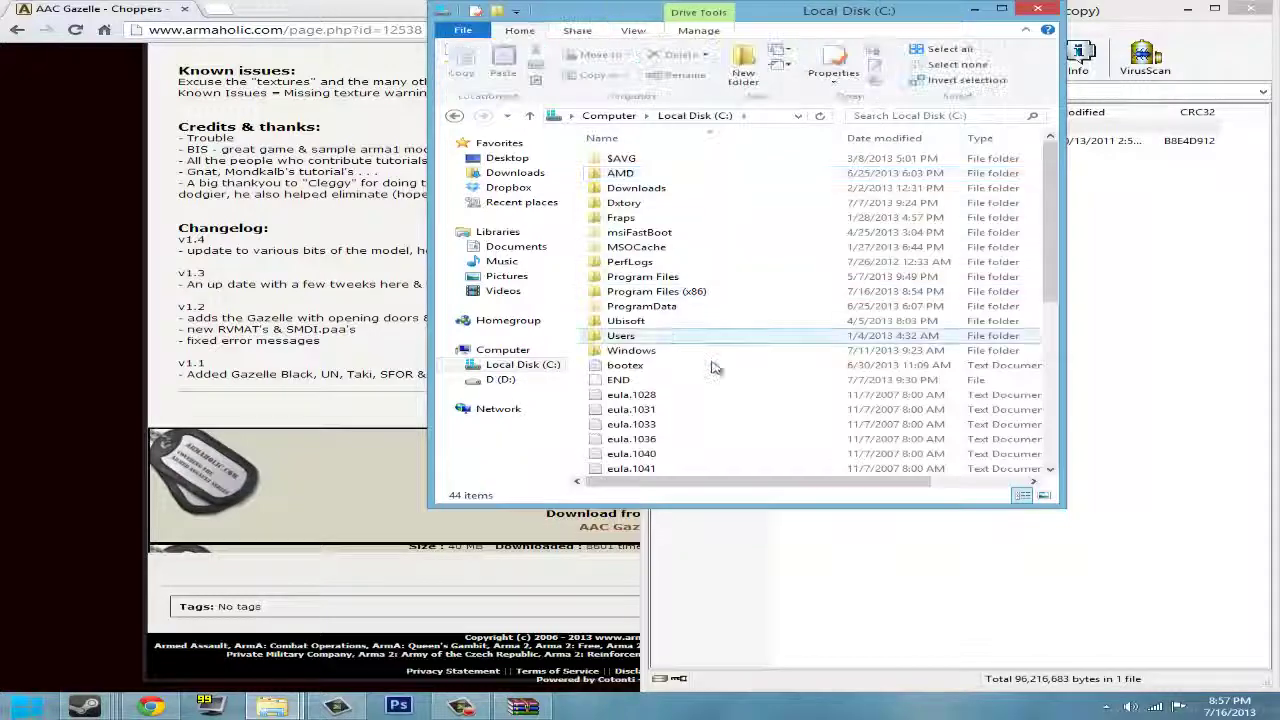
scroll(650, 300, down, 2)
scroll(651, 268, up, 2)
click(681, 262)
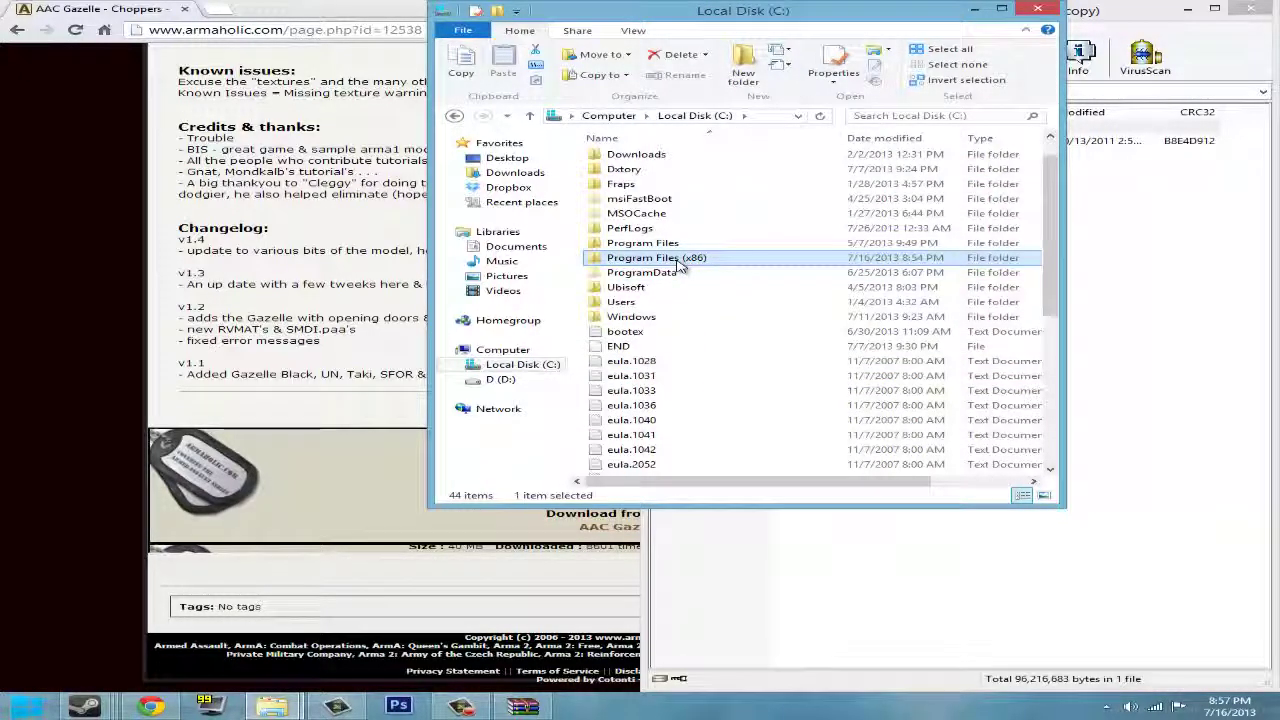
double_click(676, 262)
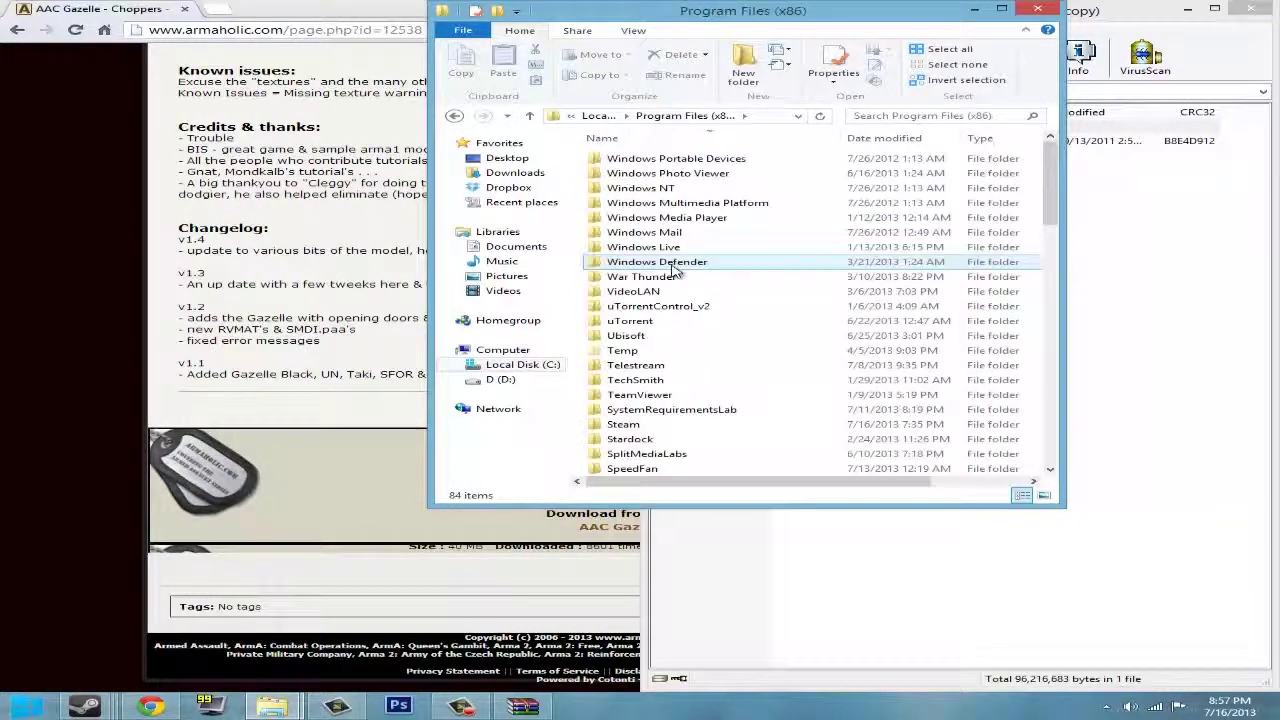
Dock Explorer on the left half and open Steam\SteamApps\common.
drag(1010, 20, 3, 58)
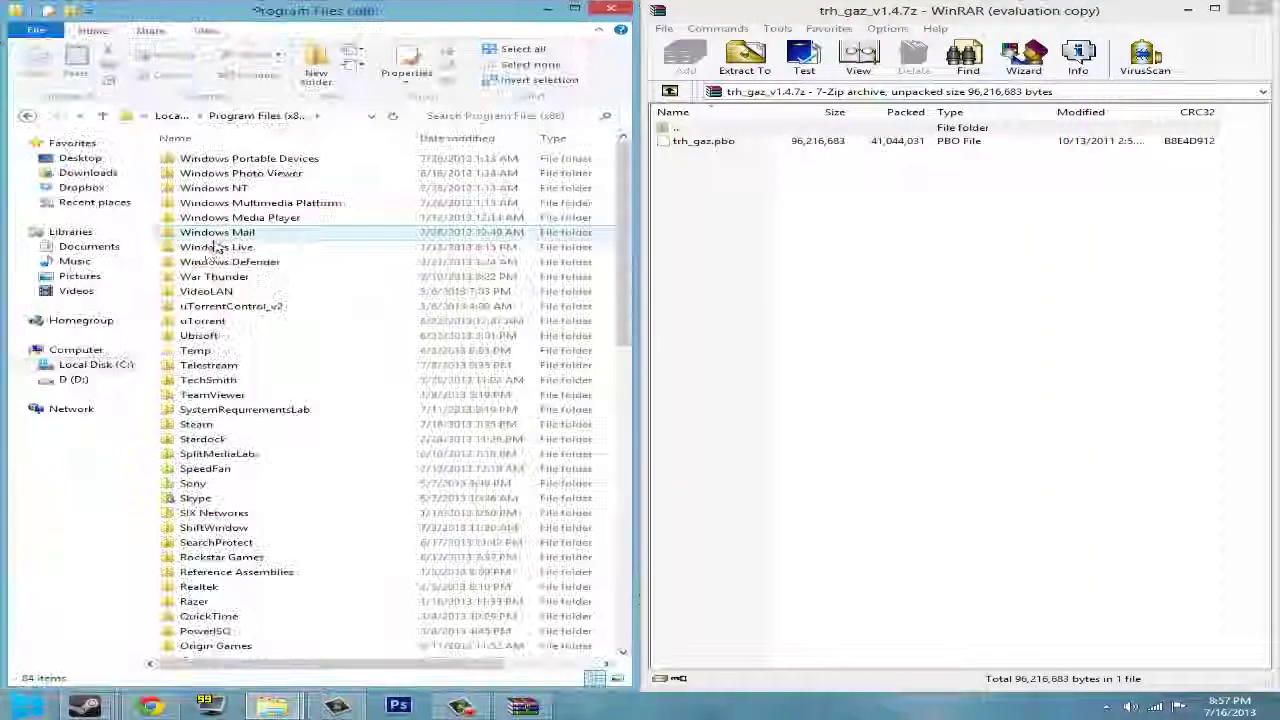
scroll(213, 375, down, 6)
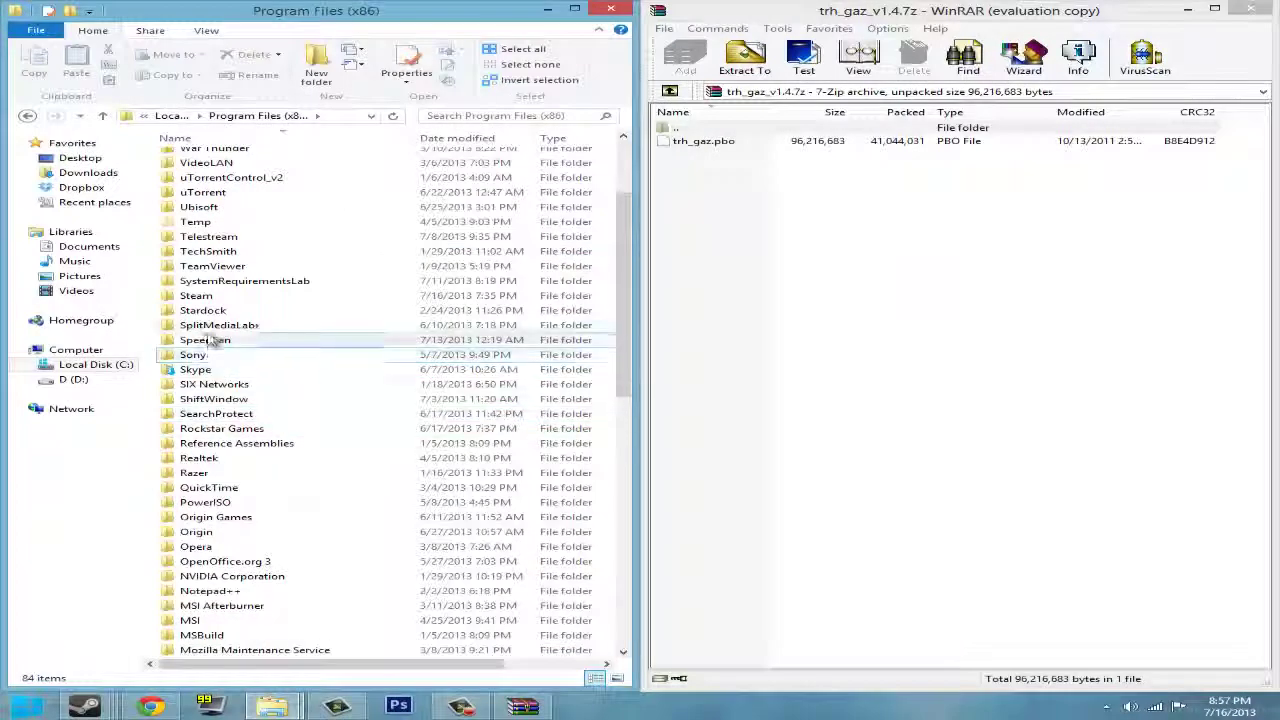
double_click(215, 295)
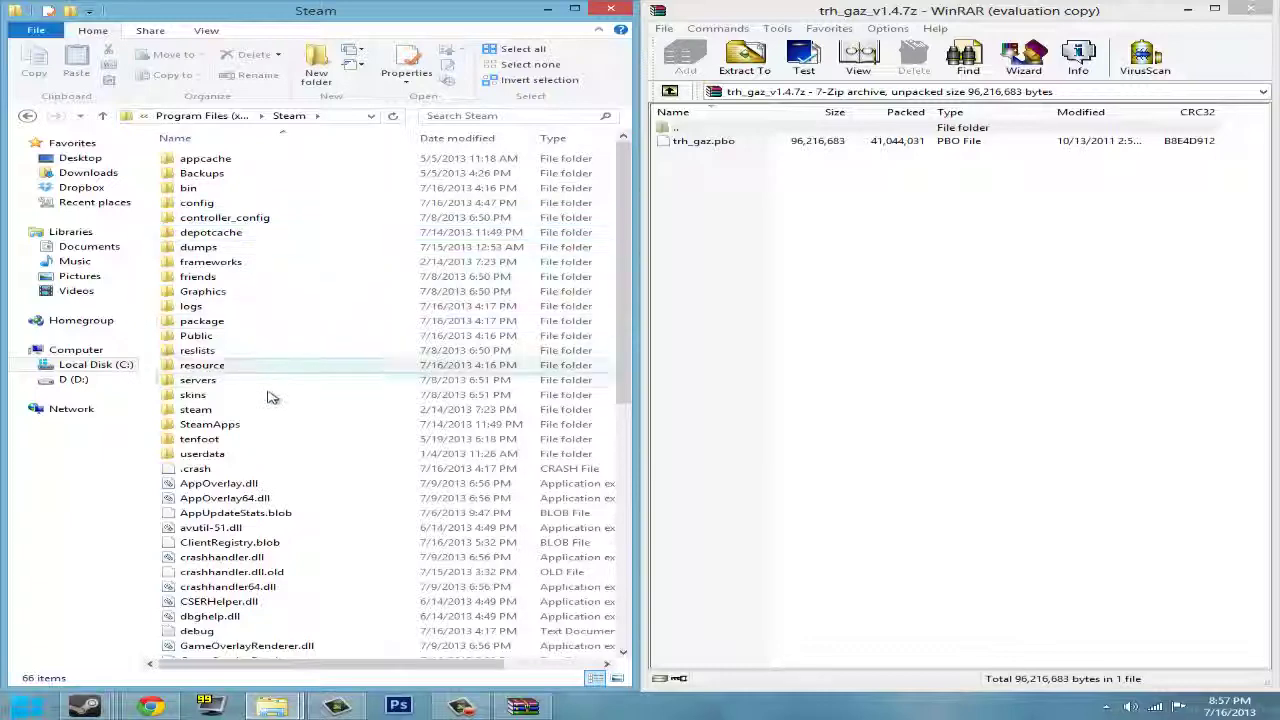
double_click(237, 425)
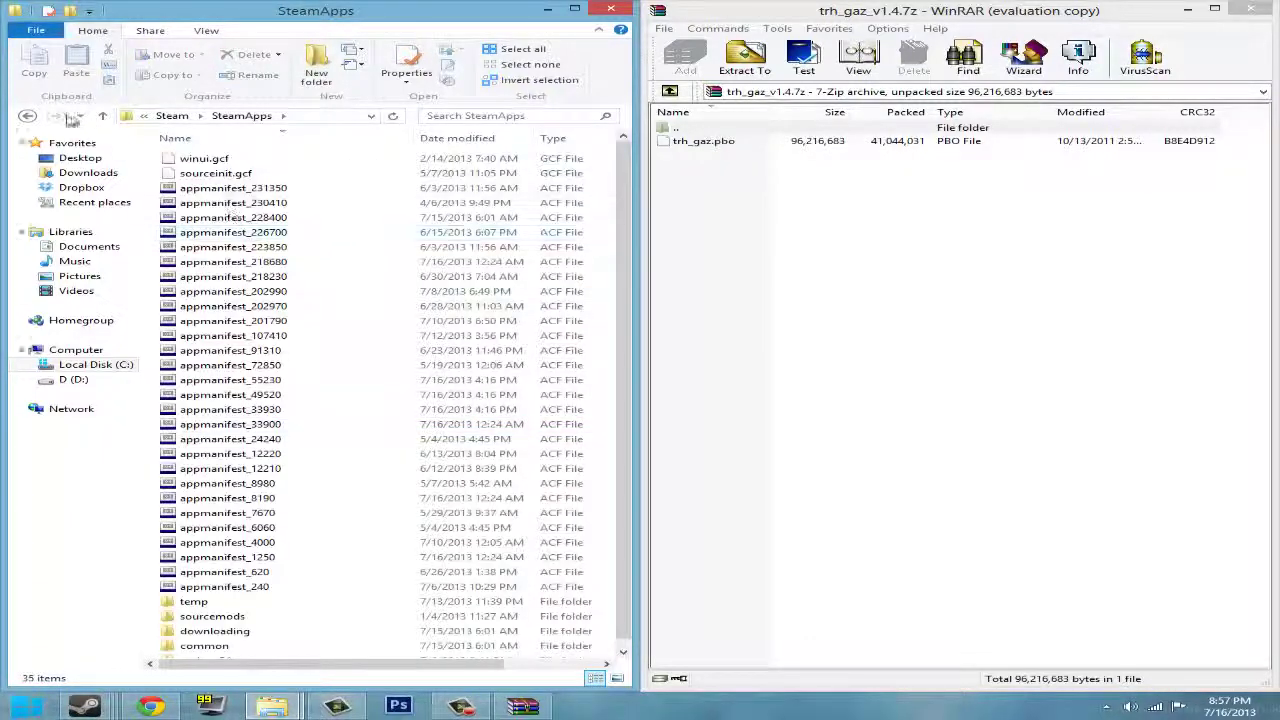
scroll(357, 277, down, 1)
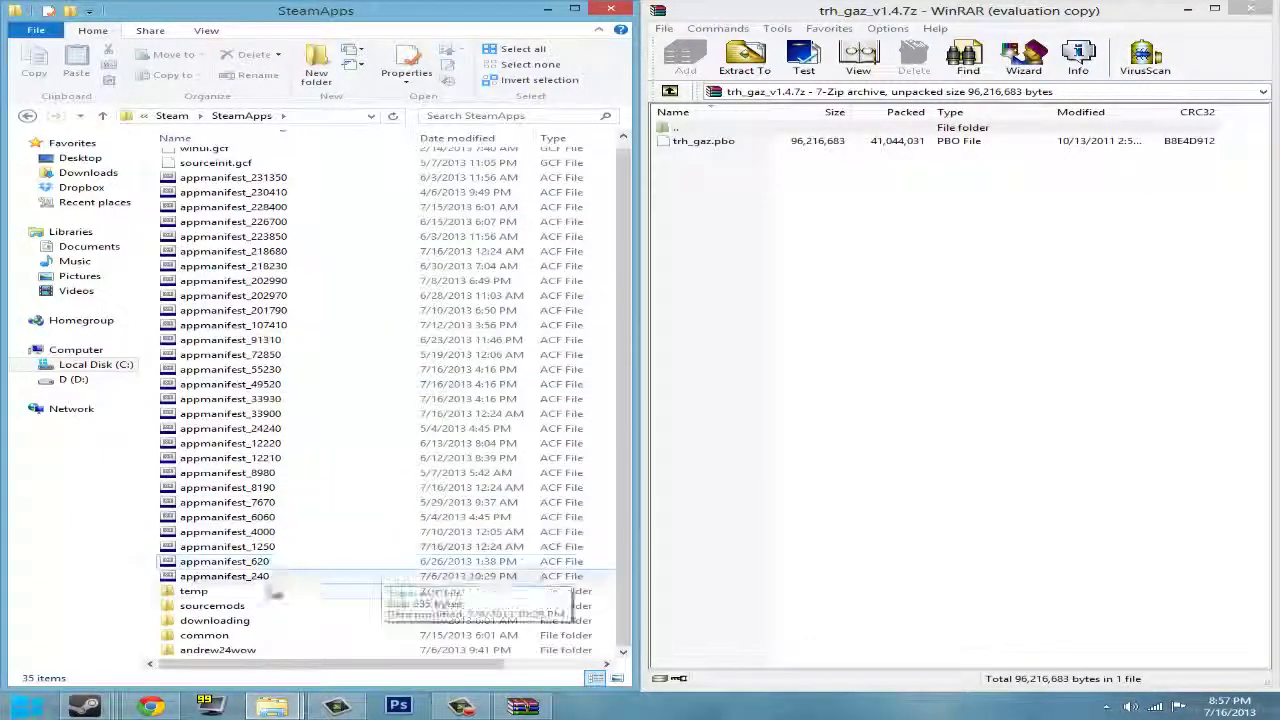
click(183, 638)
double_click(183, 638)
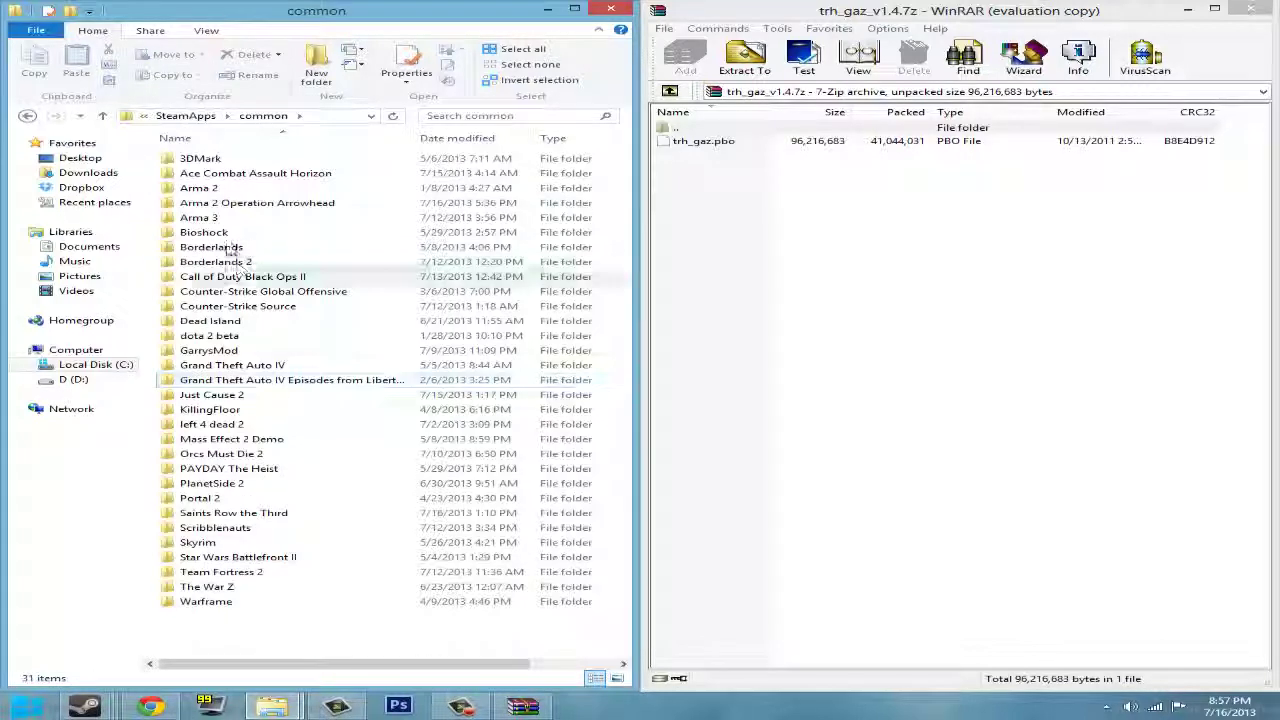
drag(337, 222, 263, 217)
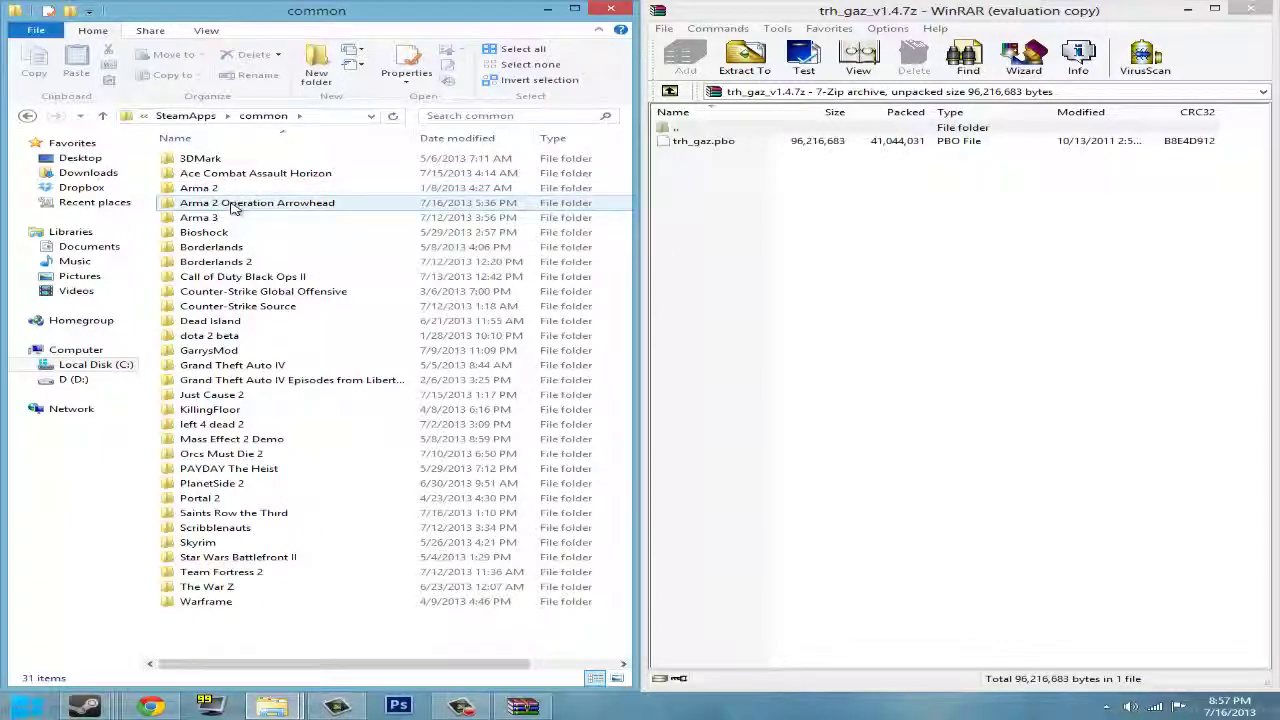
Open the Arma 2 Operation Arrowhead folder and scroll down to empty space.
double_click(233, 206)
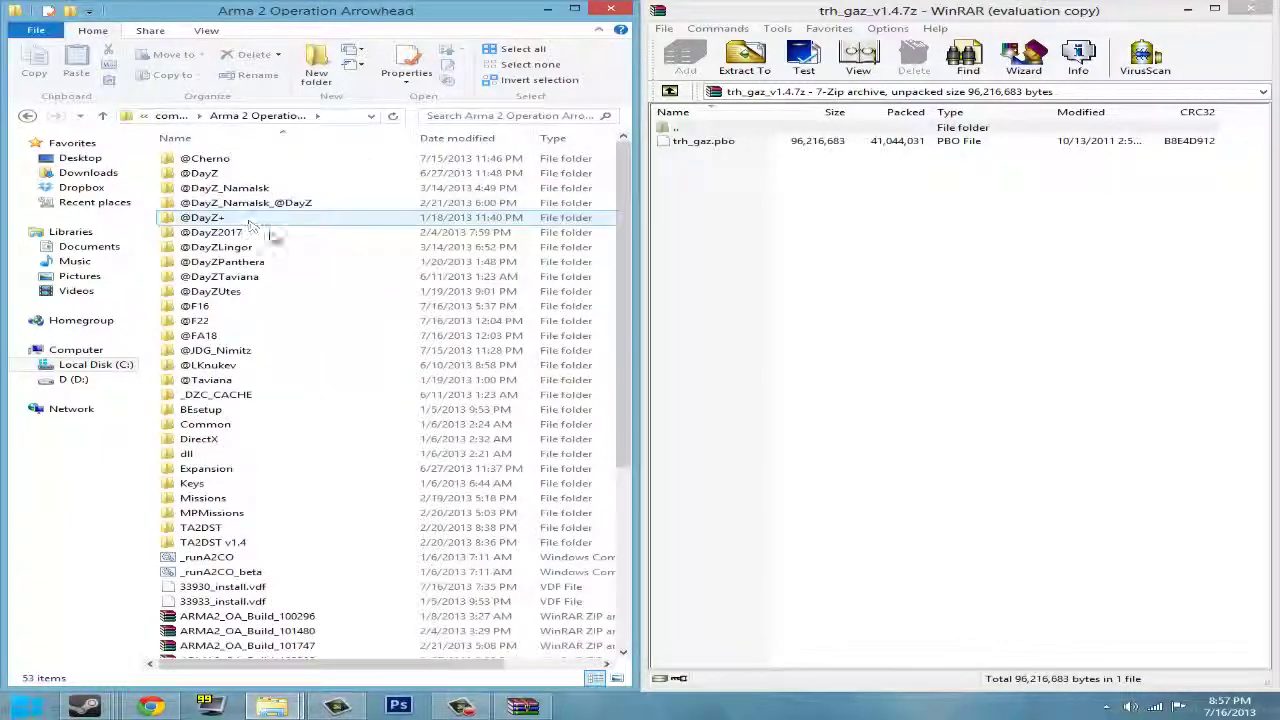
scroll(295, 278, down, 3)
scroll(295, 278, down, 4)
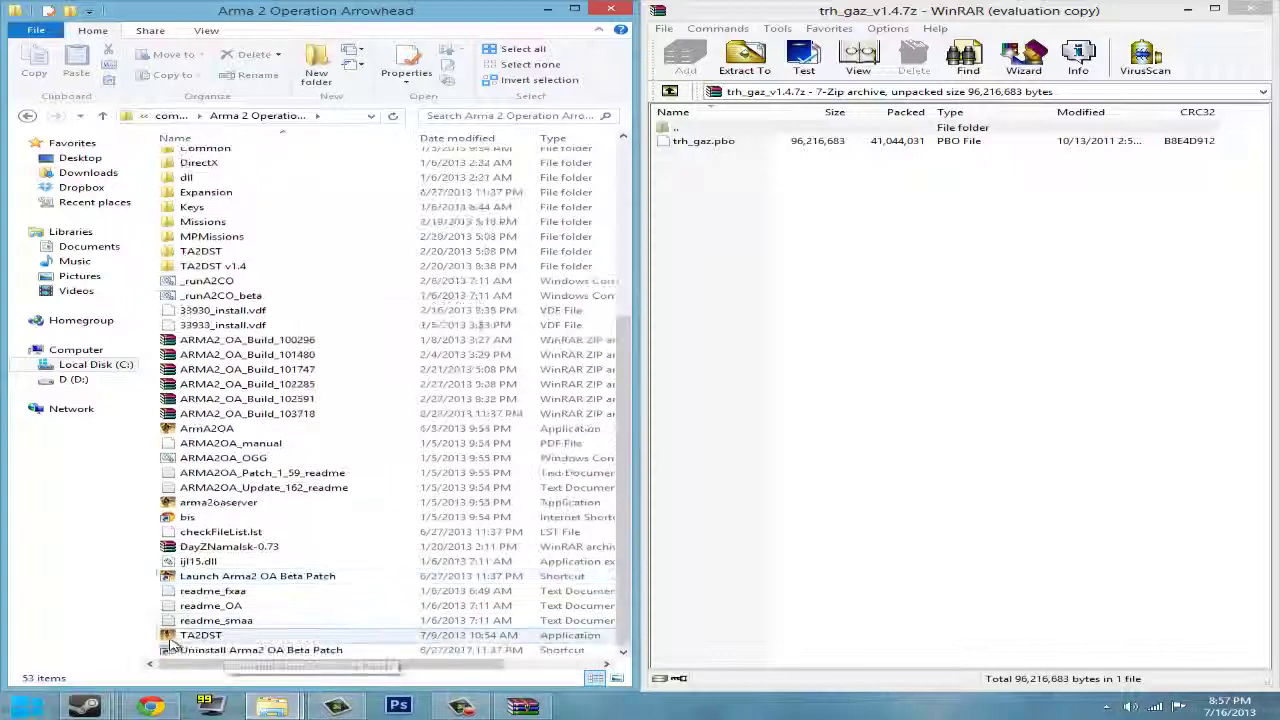
right_click(155, 645)
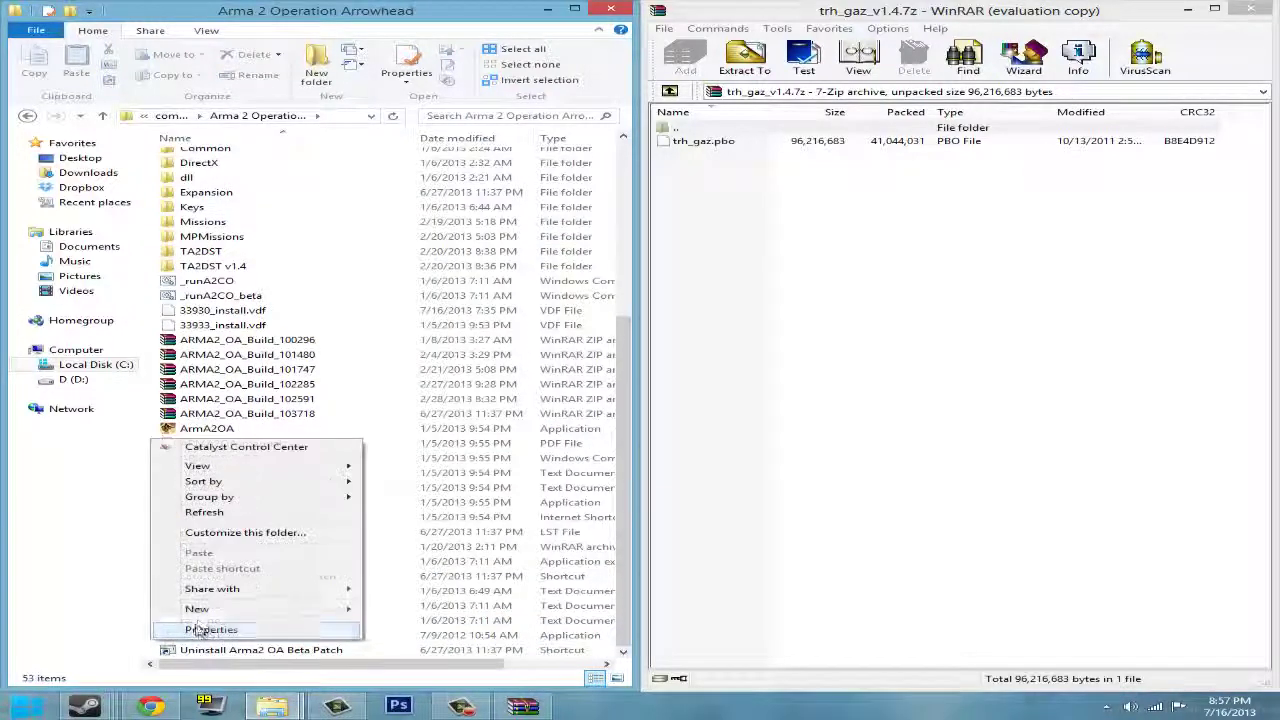
mouse_move(197, 609)
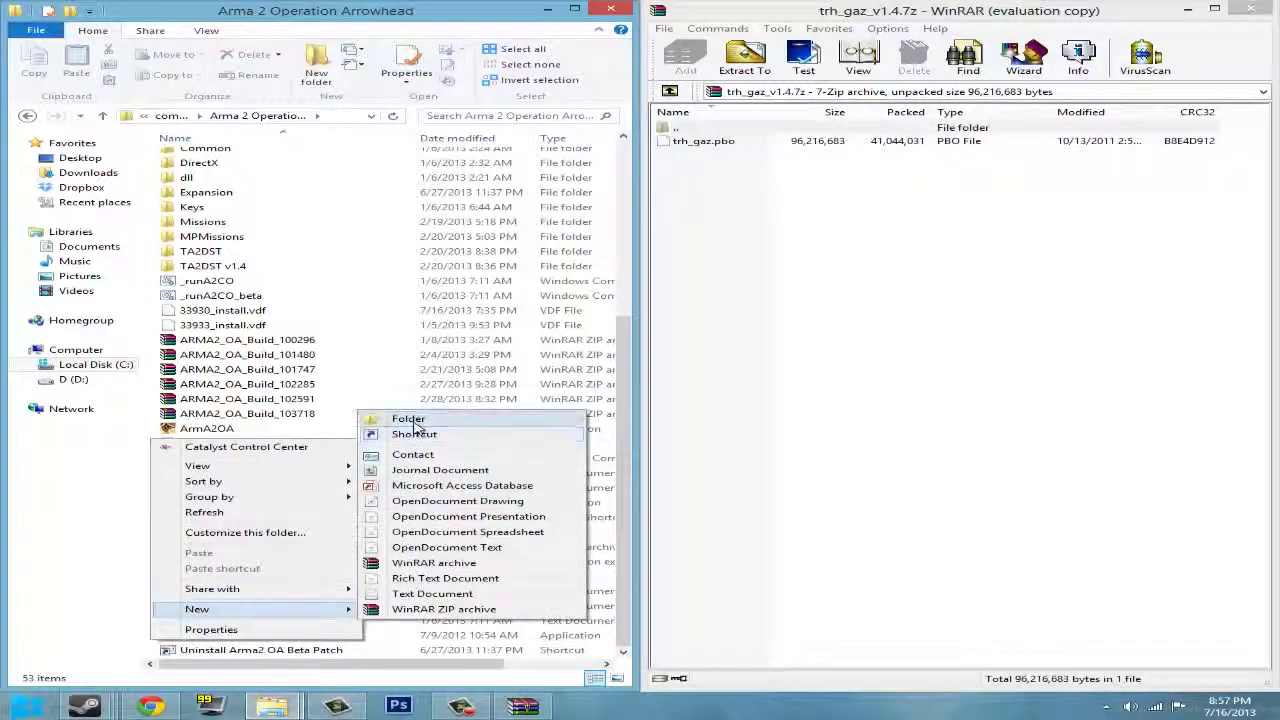
click(385, 419)
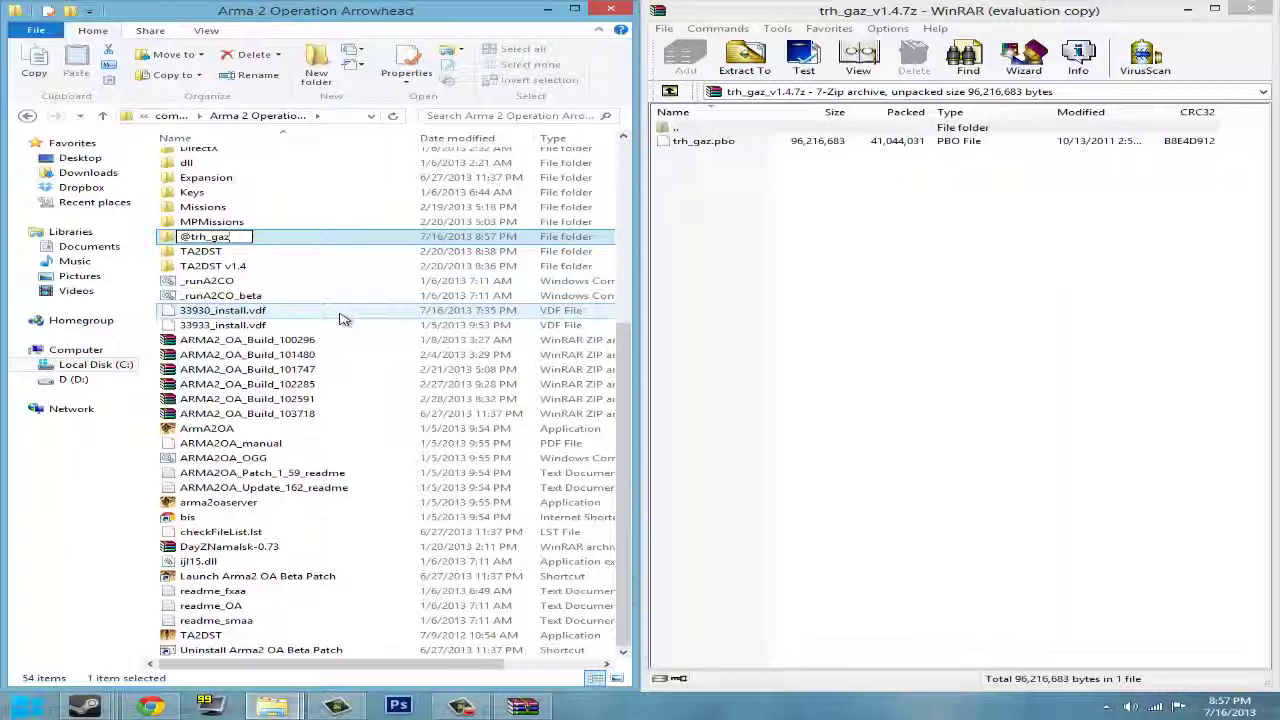
key(Return)
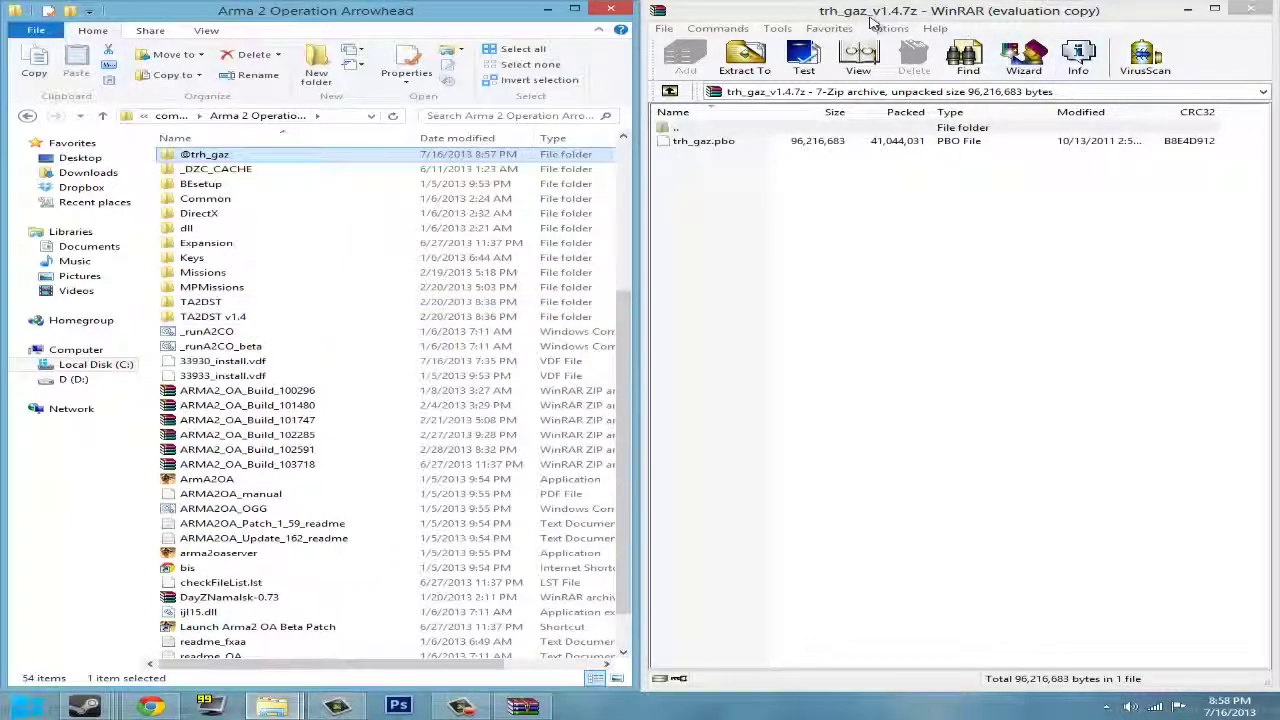
drag(912, 326, 245, 325)
scroll(260, 262, up, 5)
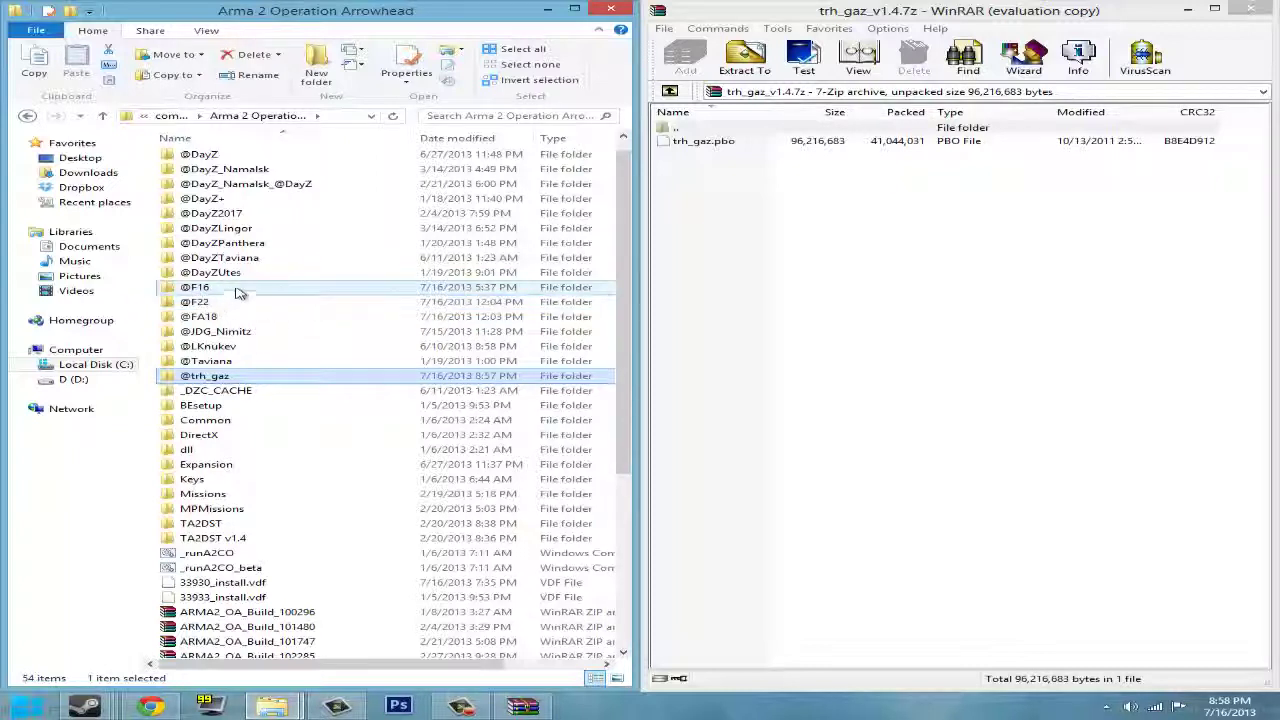
double_click(220, 377)
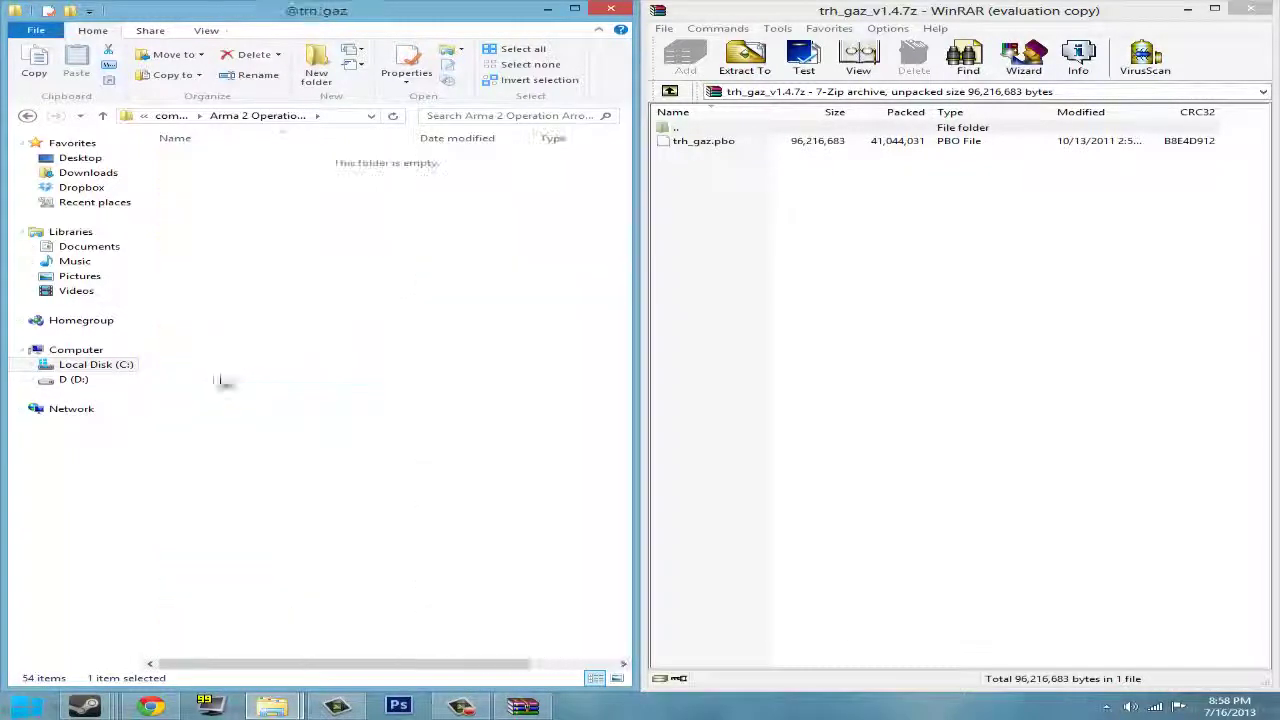
right_click(369, 284)
mouse_move(466, 468)
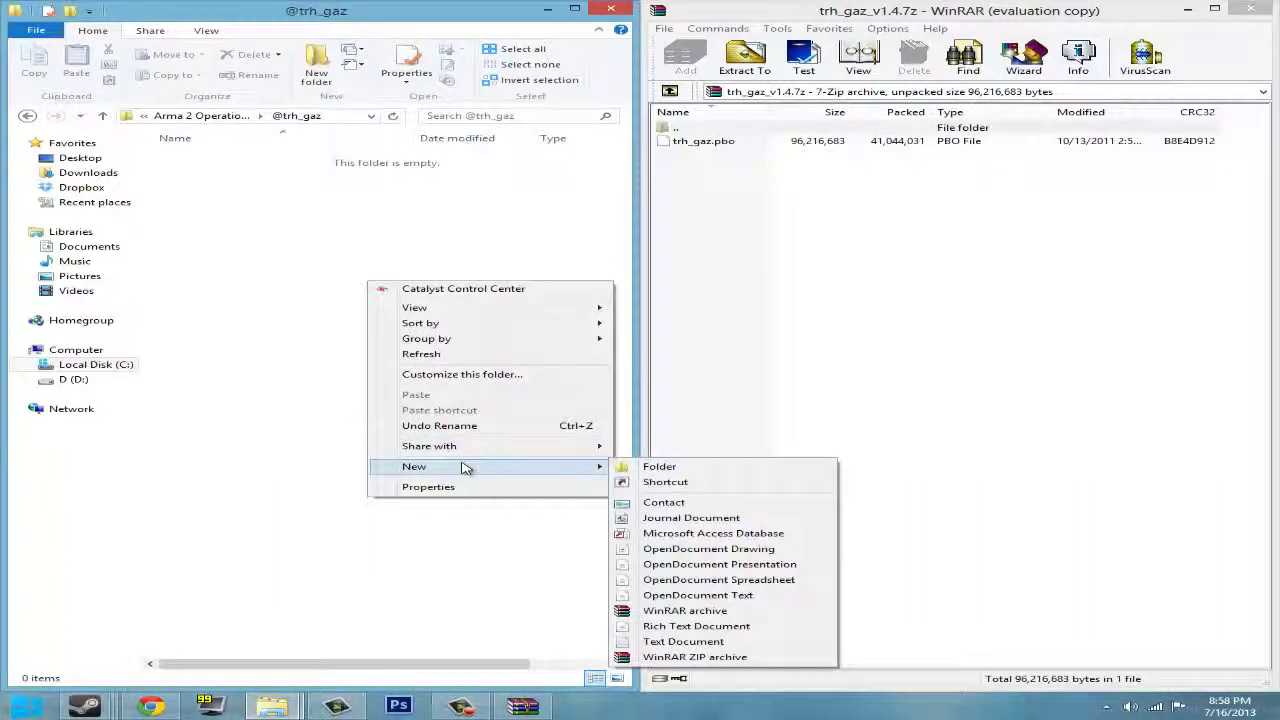
click(658, 467)
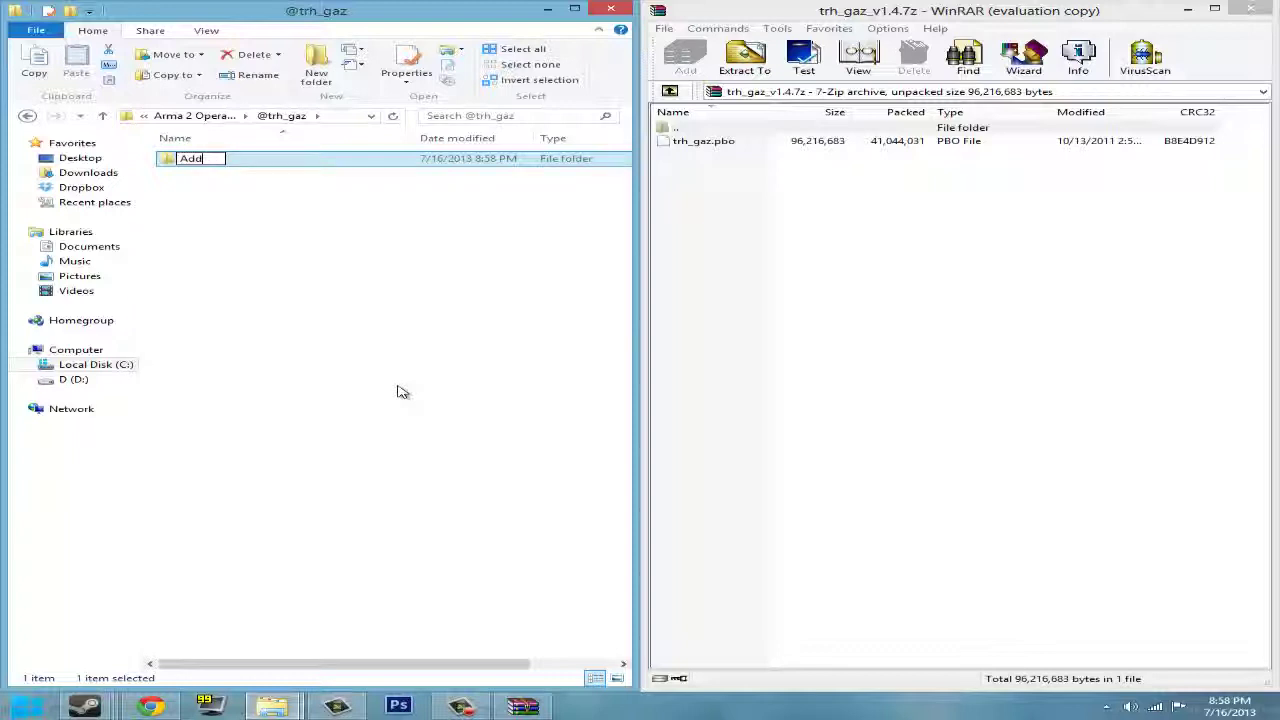
key(Return)
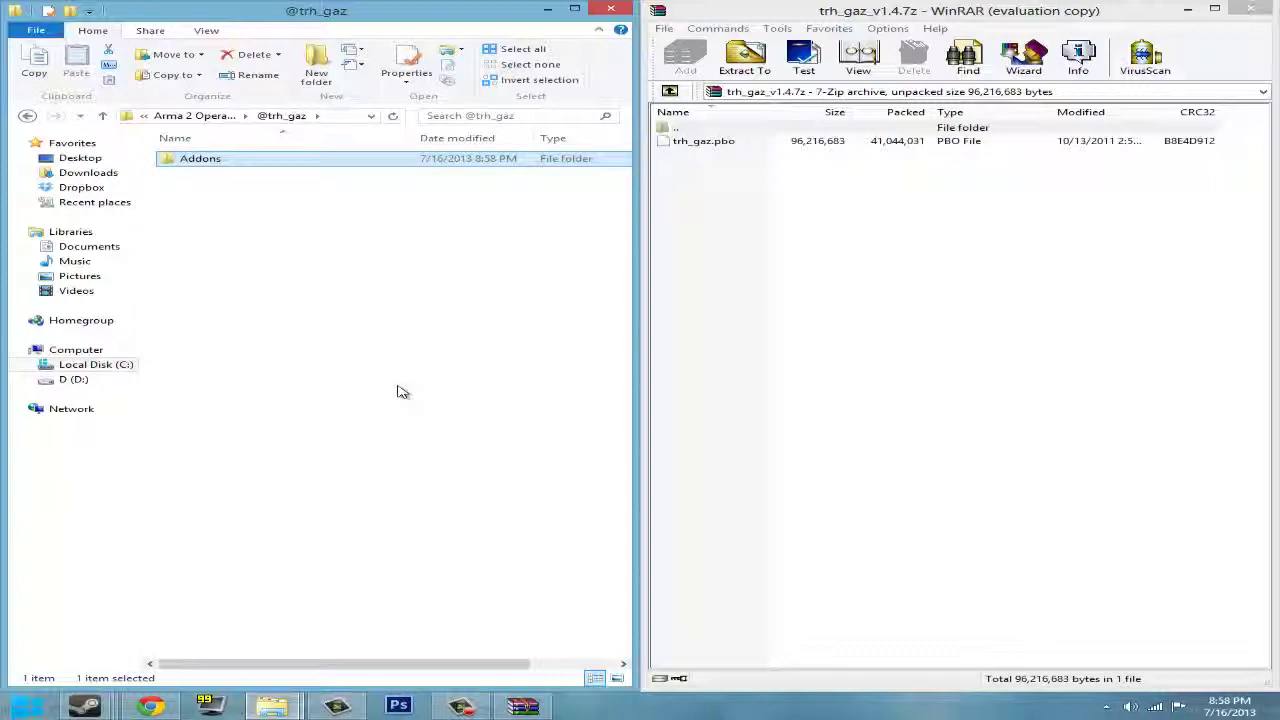
Extract trh_gaz.pbo from WinRAR into Addons, then go back to the game folder.
double_click(470, 165)
drag(951, 146, 305, 257)
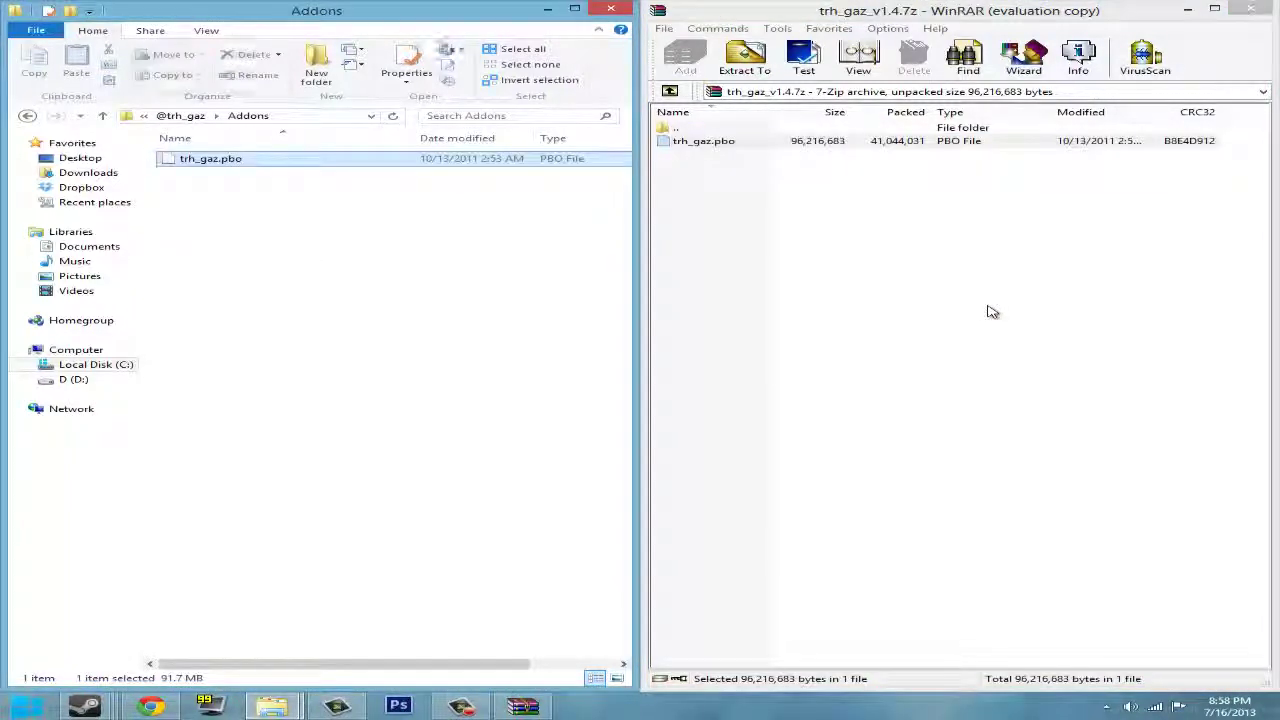
click(34, 118)
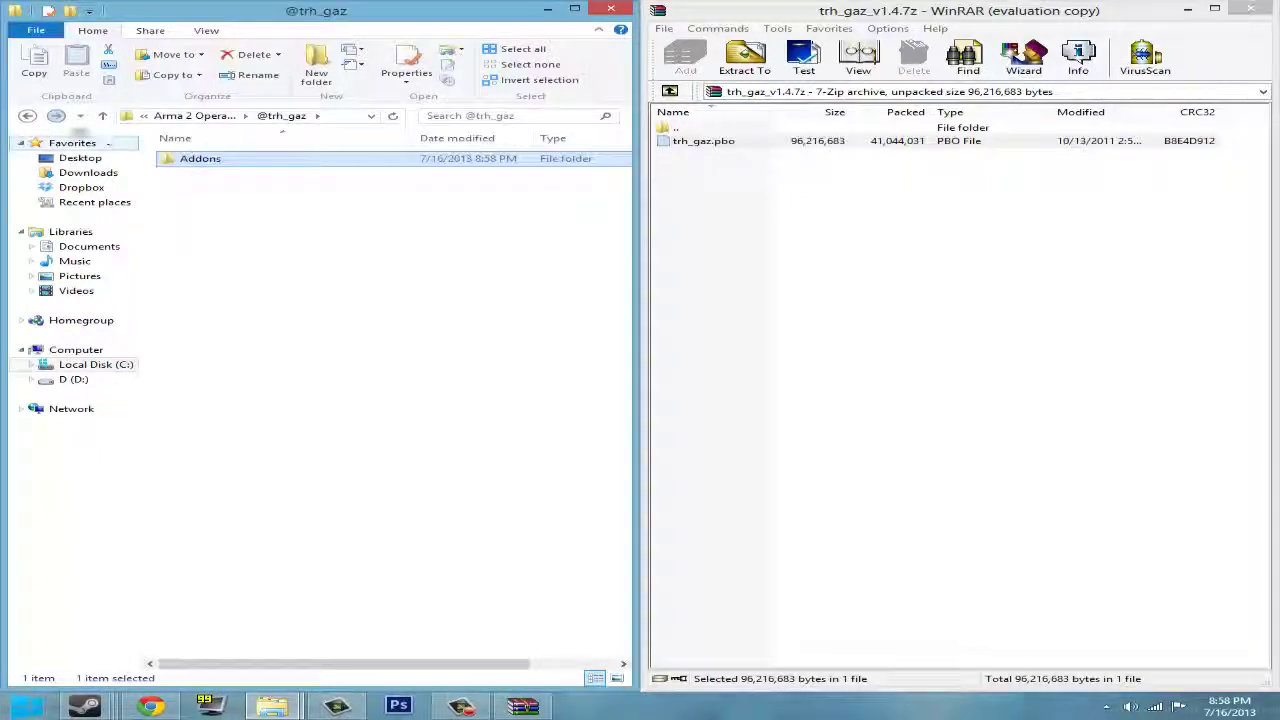
click(34, 118)
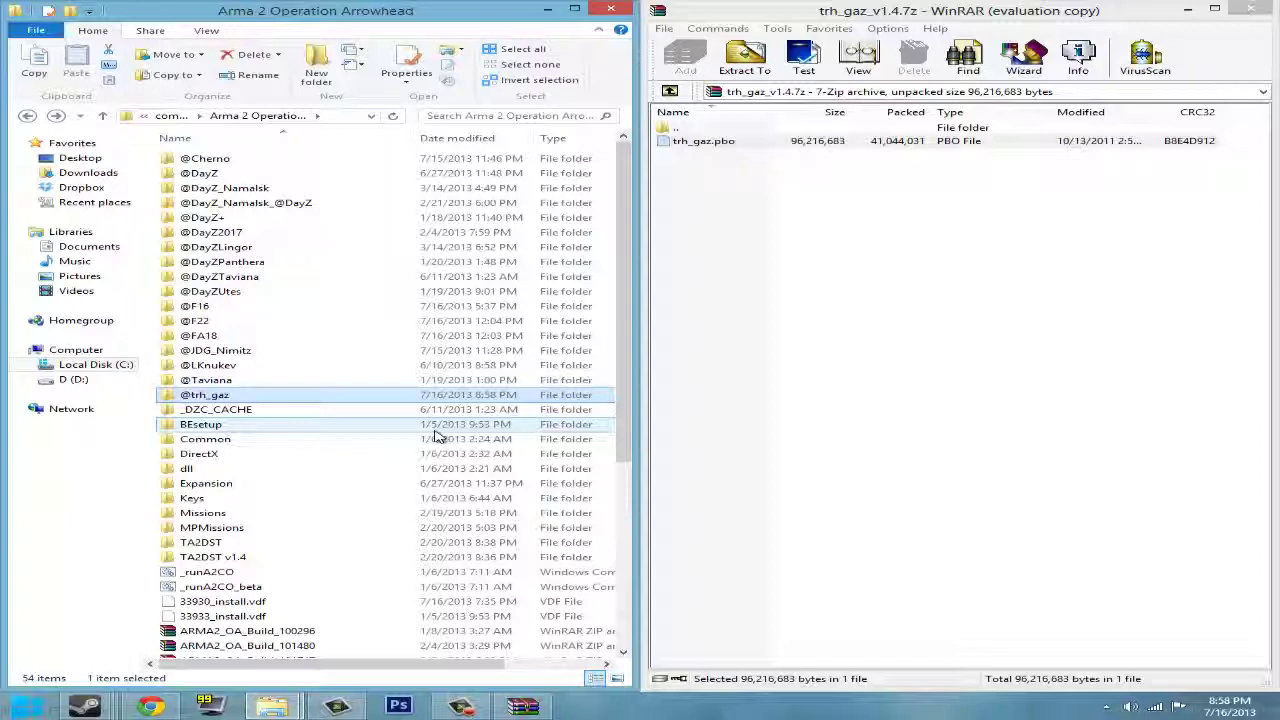
Close Windows Explorer, the WinRAR archive window and the Chrome Armaholic page.
click(612, 12)
click(1256, 12)
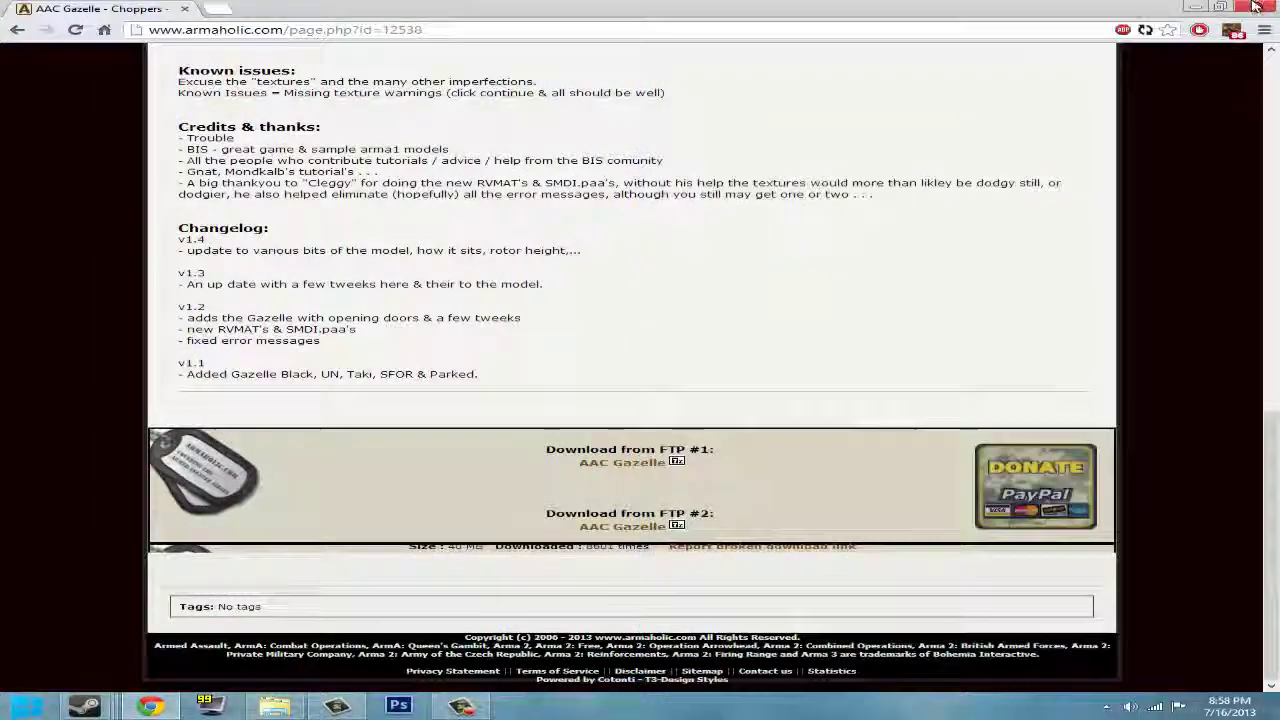
click(1260, 9)
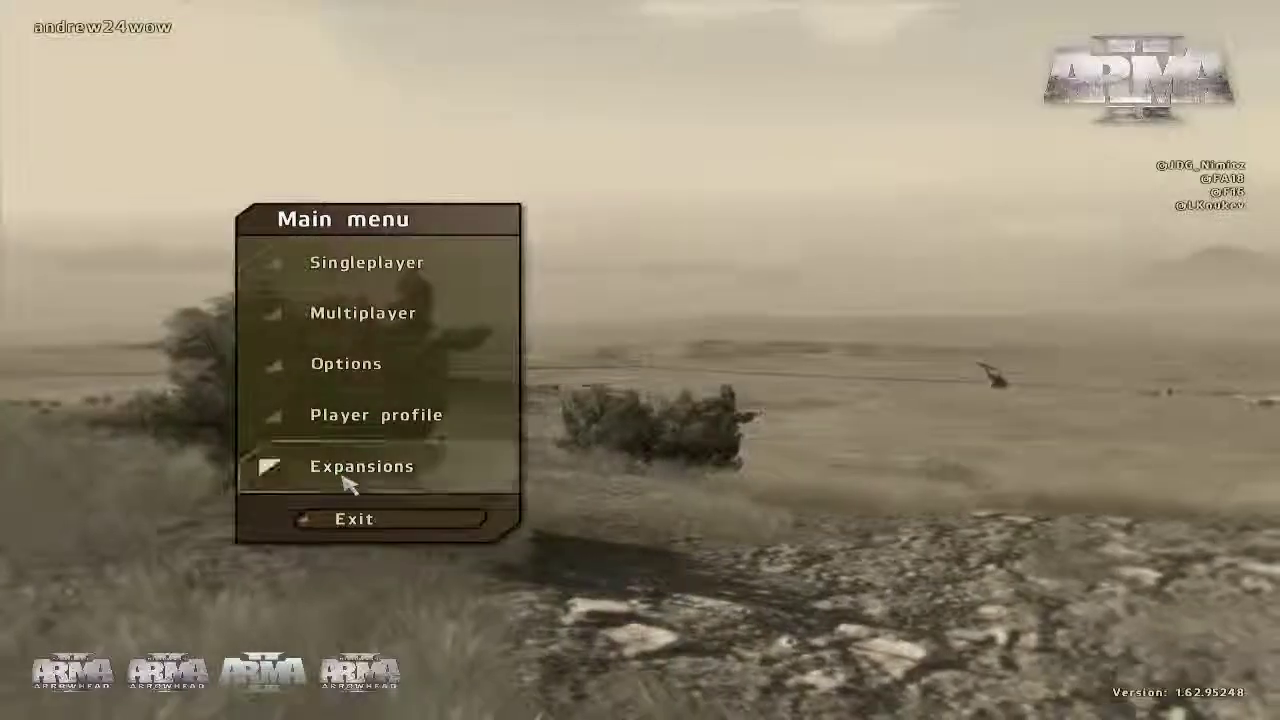
click(348, 484)
scroll(440, 436, down, 2)
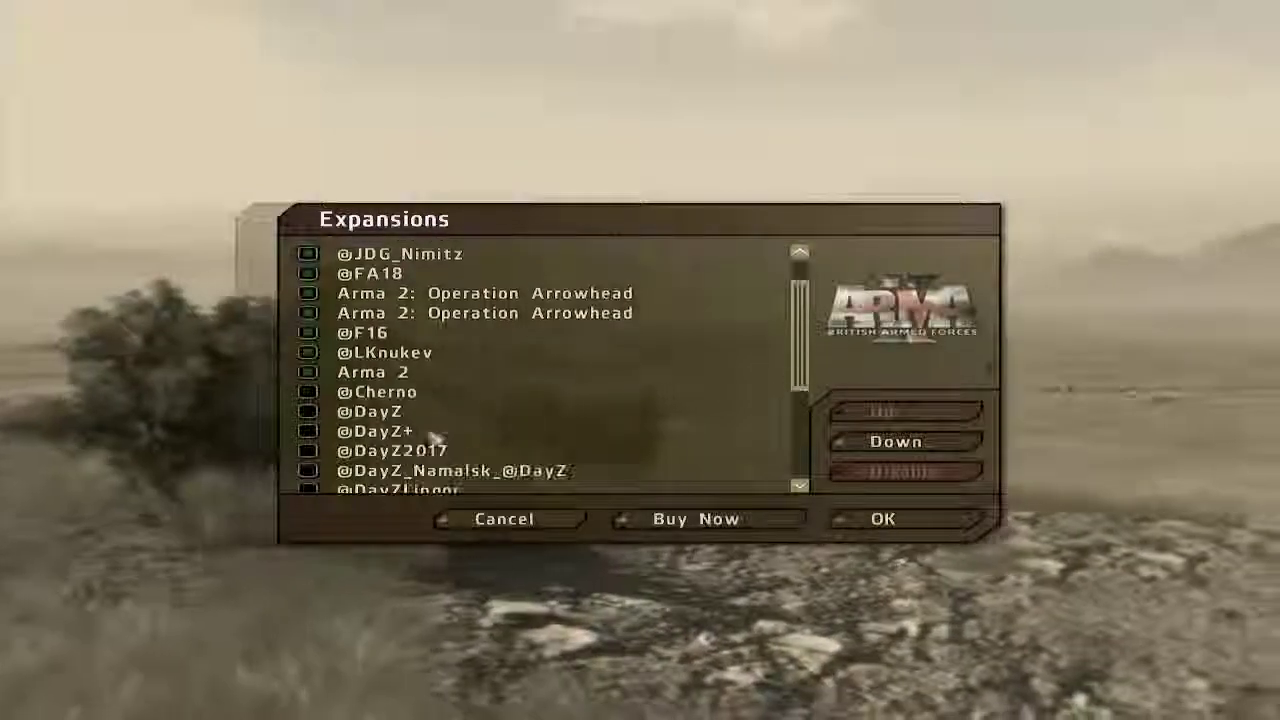
scroll(438, 440, down, 4)
scroll(323, 466, down, 3)
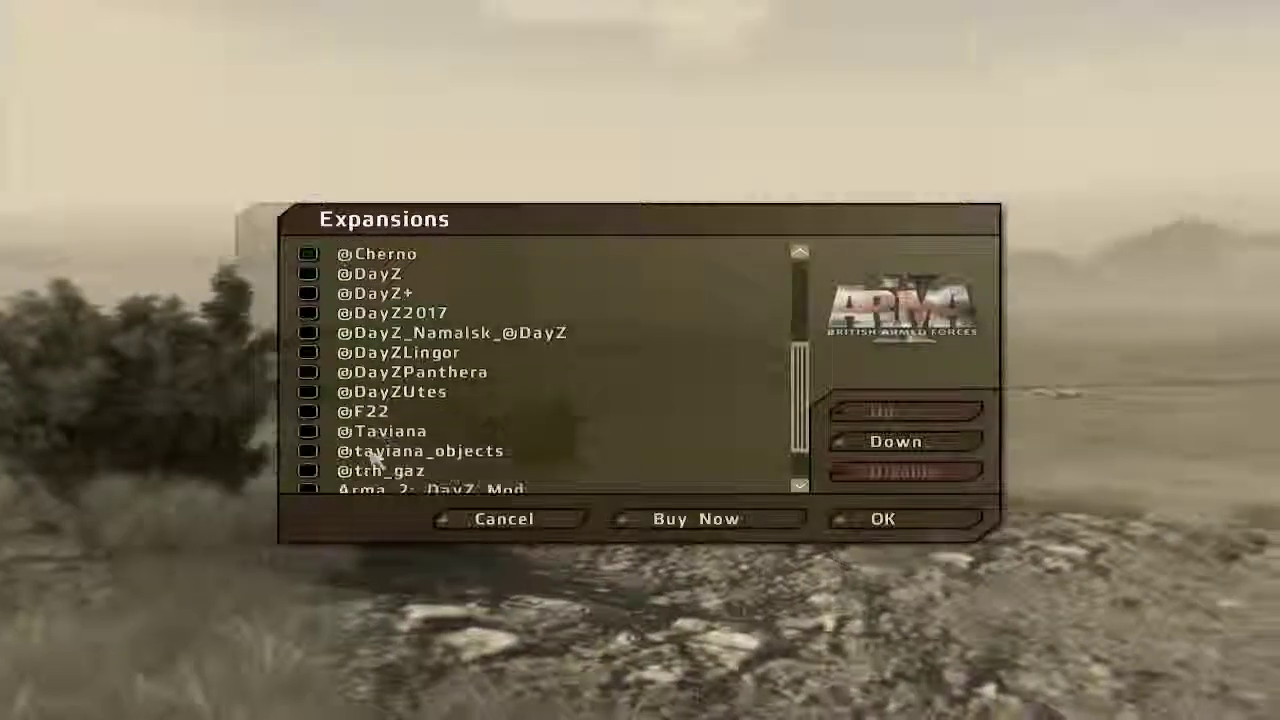
scroll(375, 455, down, 2)
click(355, 421)
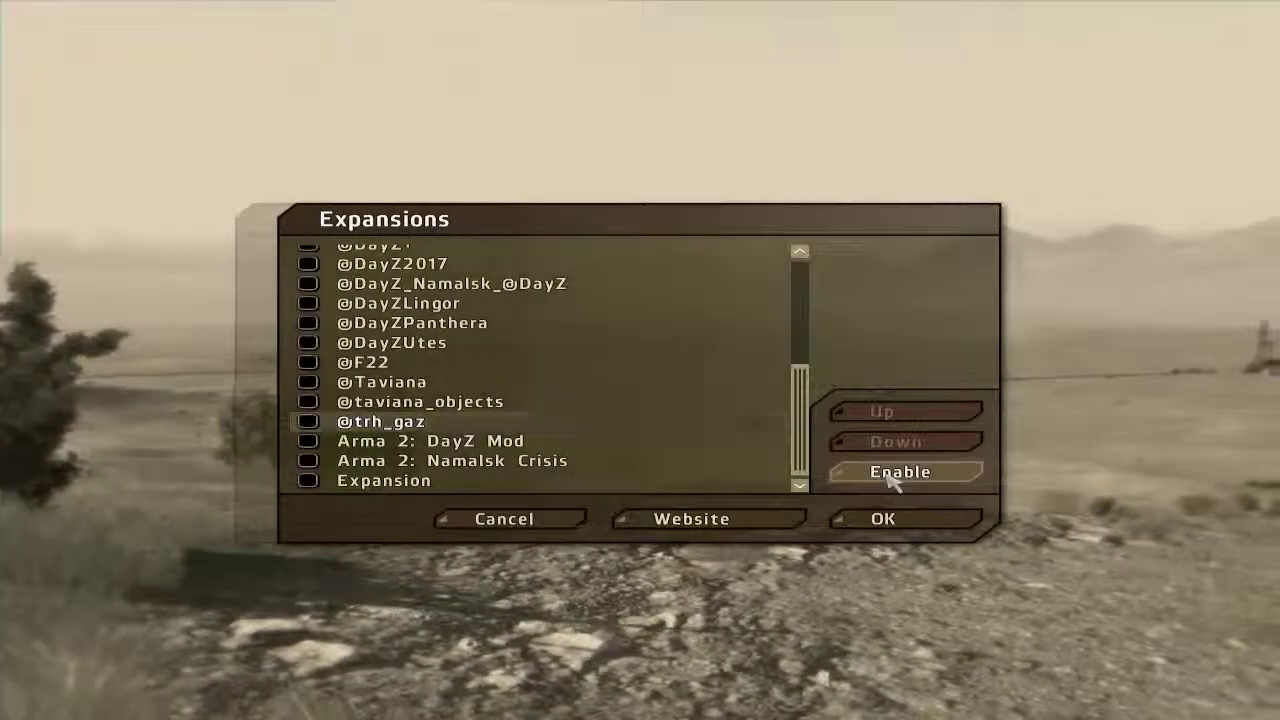
click(893, 478)
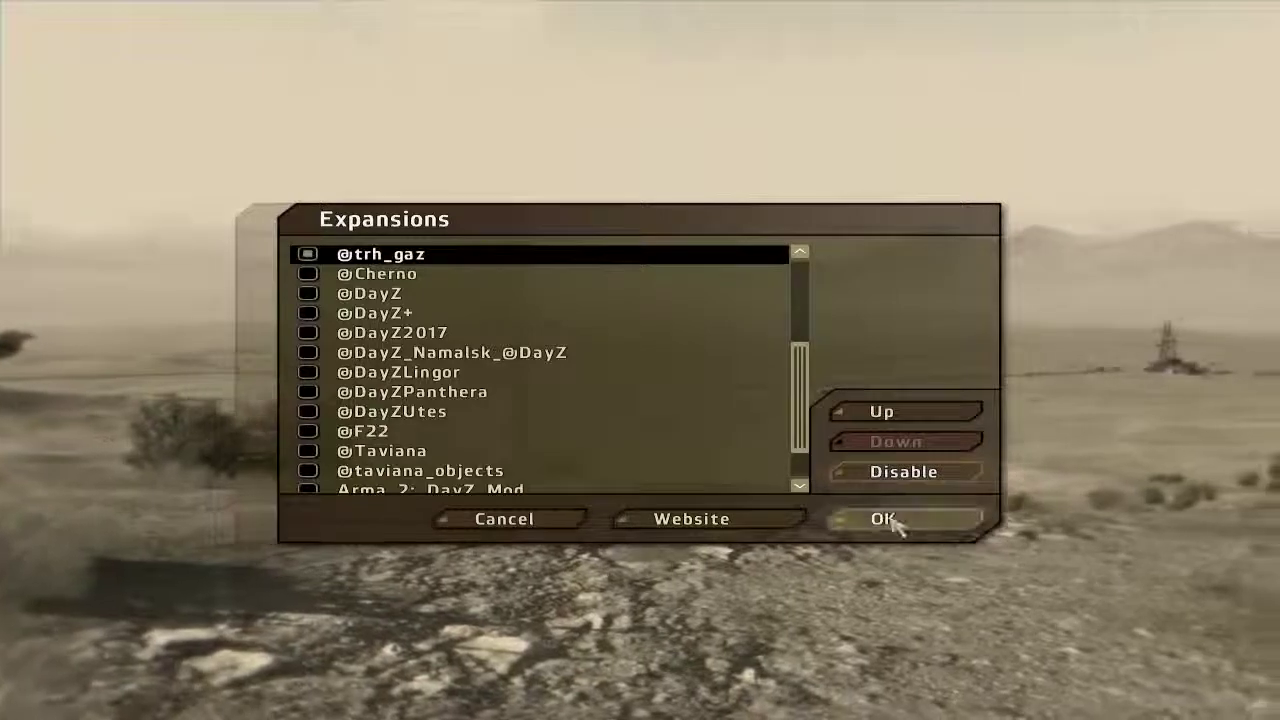
click(886, 518)
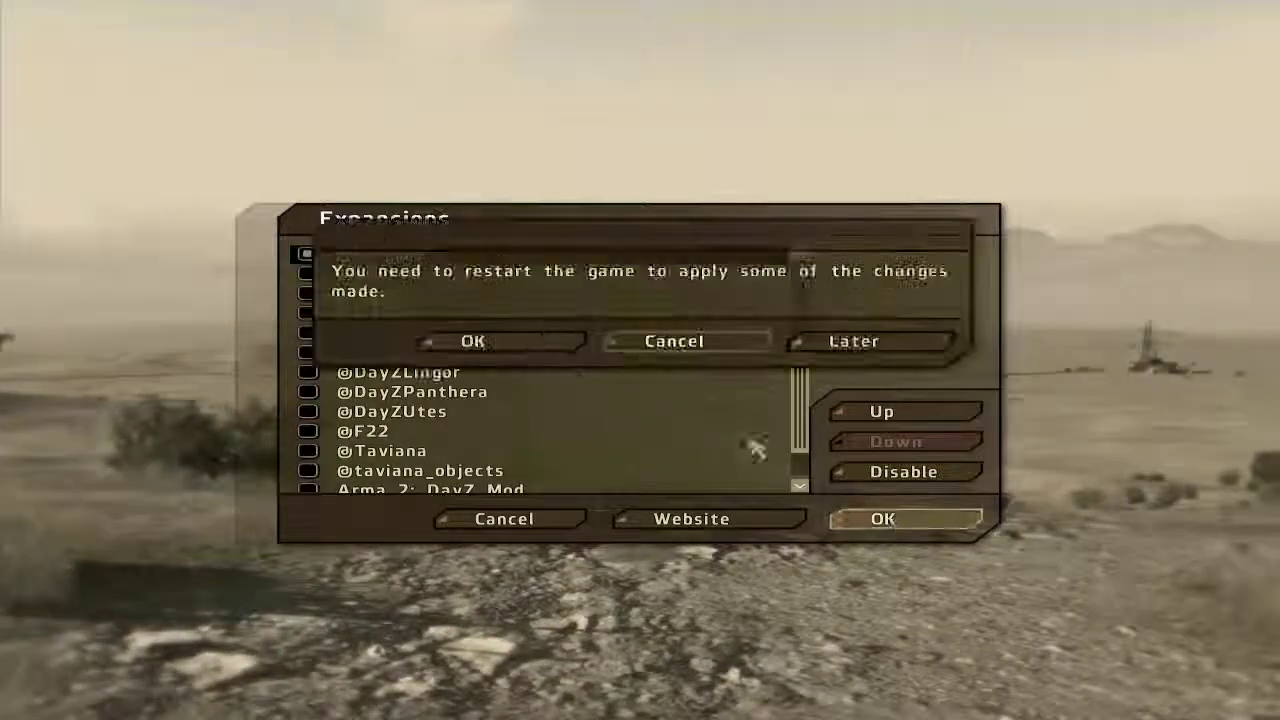
click(505, 343)
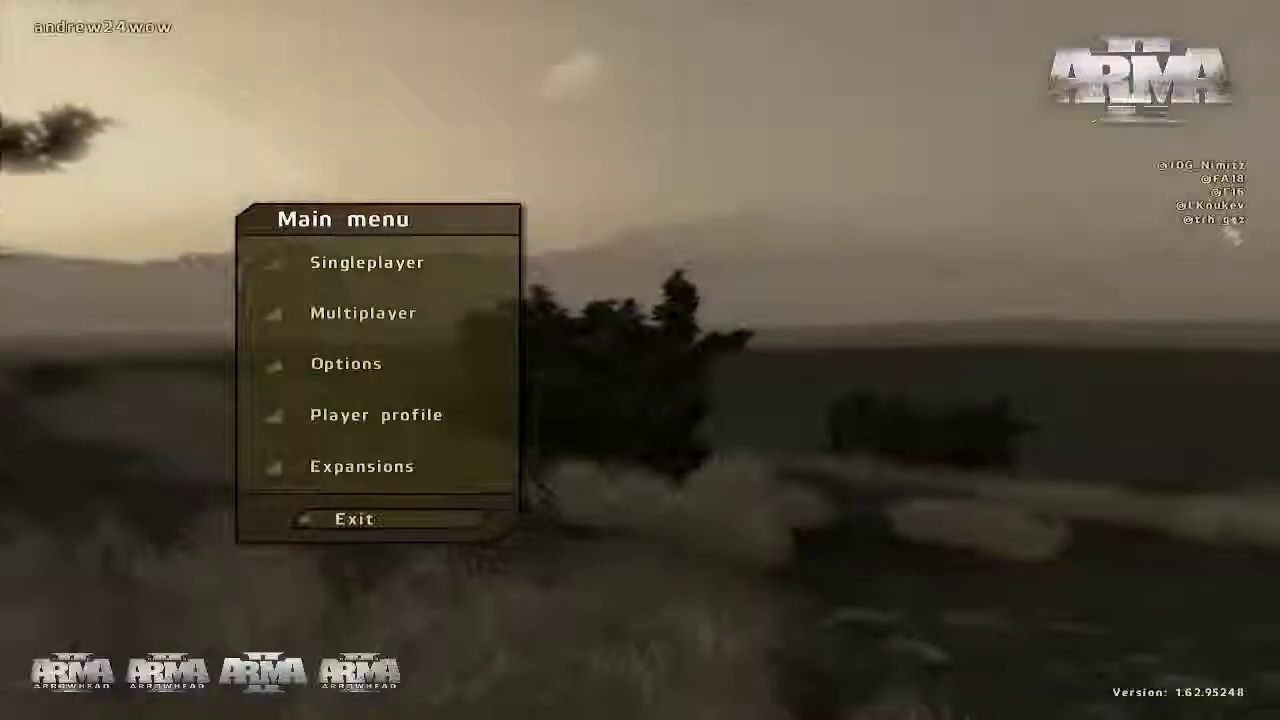
Launch the Singleplayer mission editor with Takistan as the map.
click(365, 264)
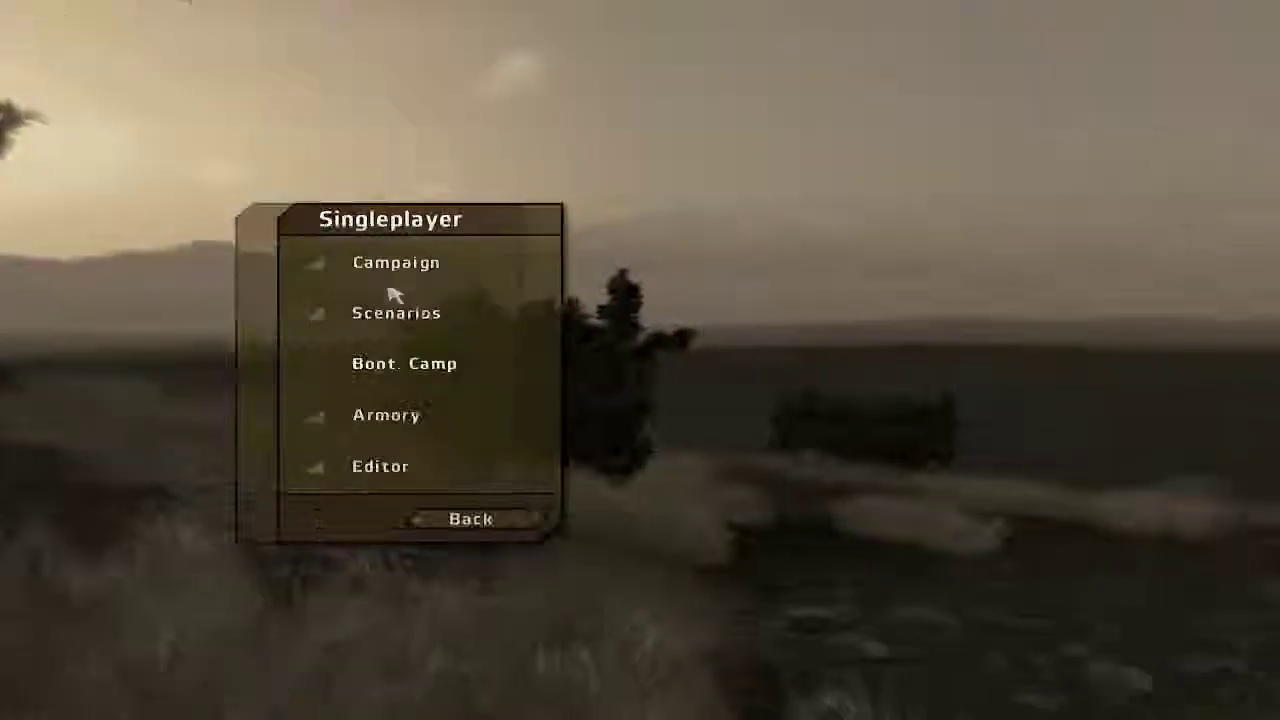
click(472, 468)
click(372, 371)
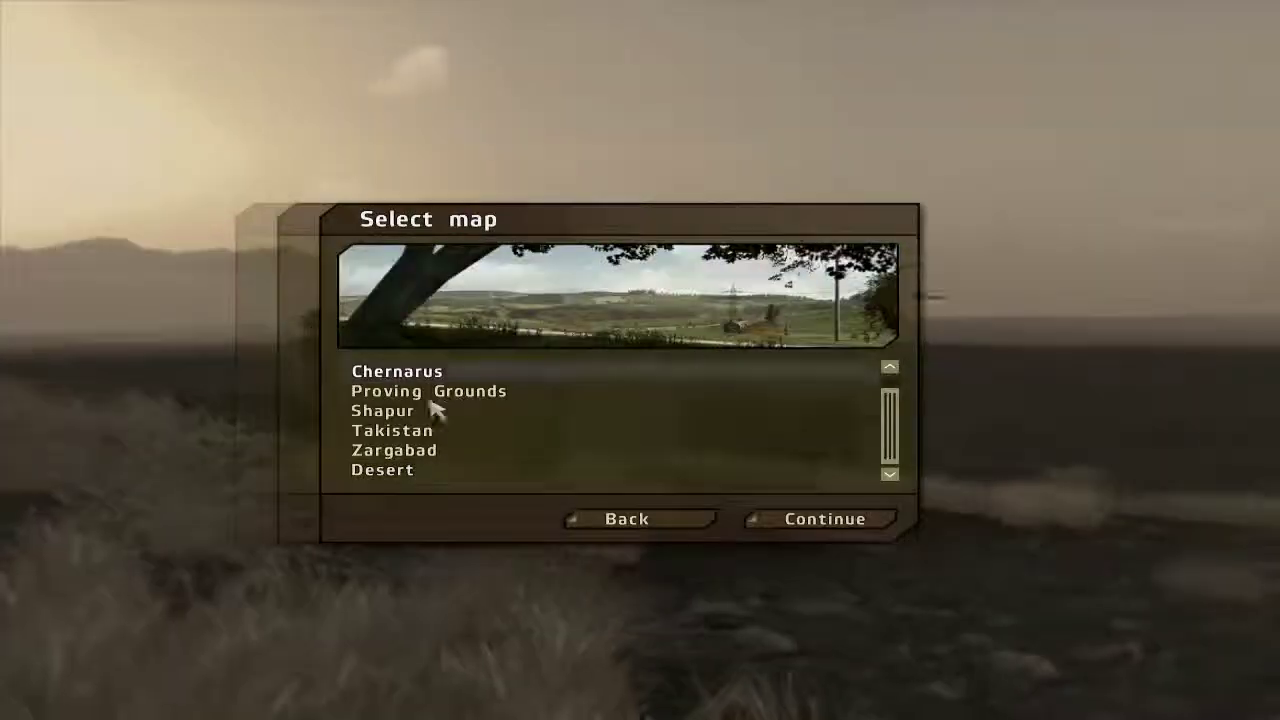
click(406, 438)
click(793, 530)
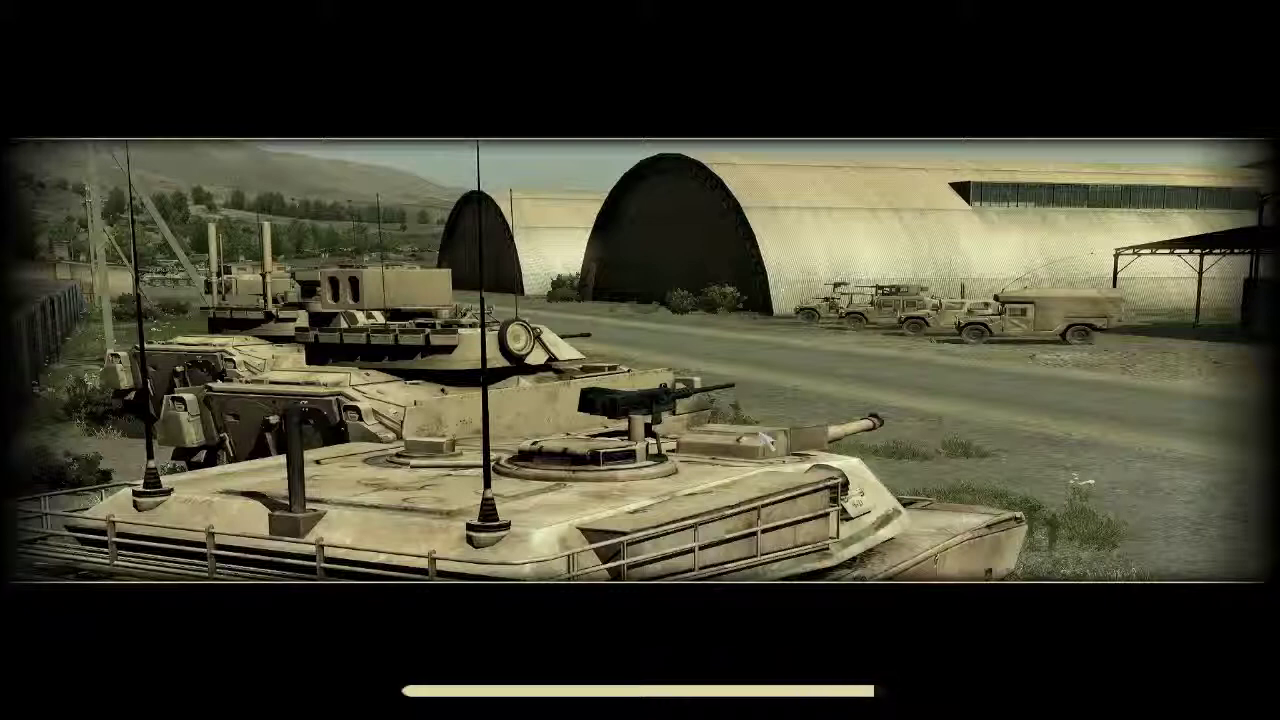
Insert a BAOR Gazelle 3 as the player unit on the Takistan airfield, then preview the mission.
scroll(643, 420, down, 3)
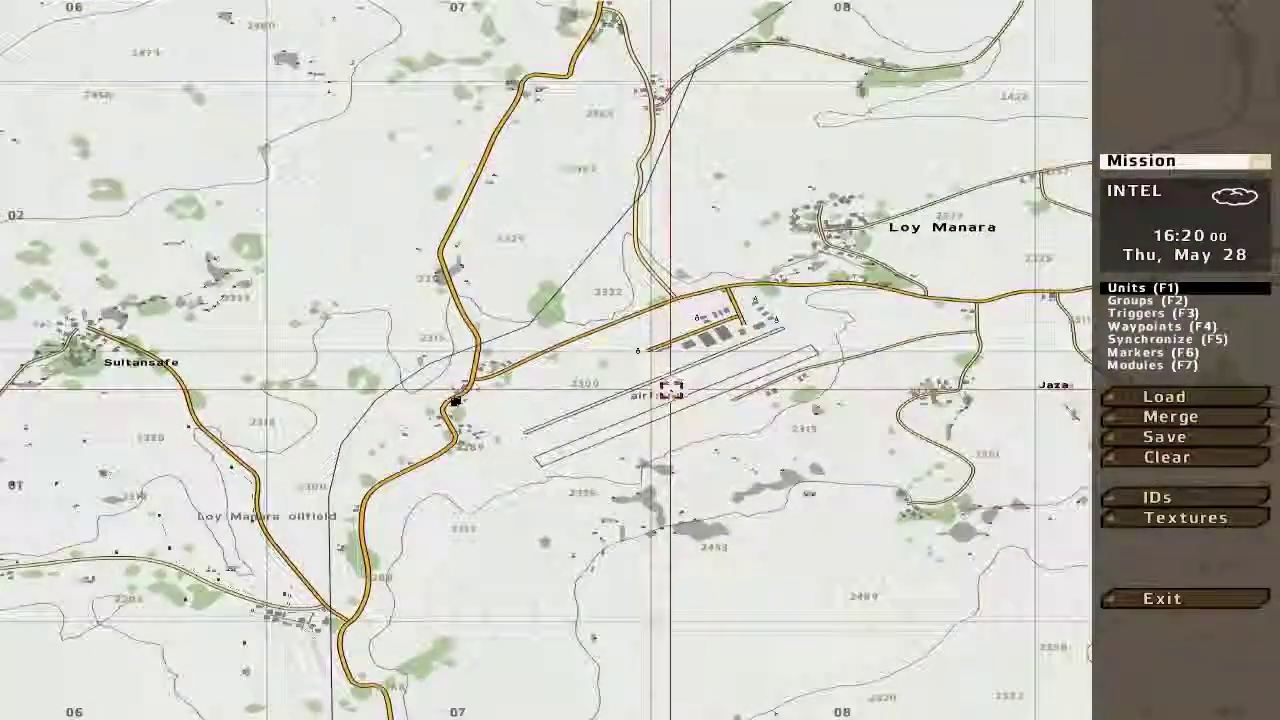
scroll(674, 394, up, 8)
double_click(617, 471)
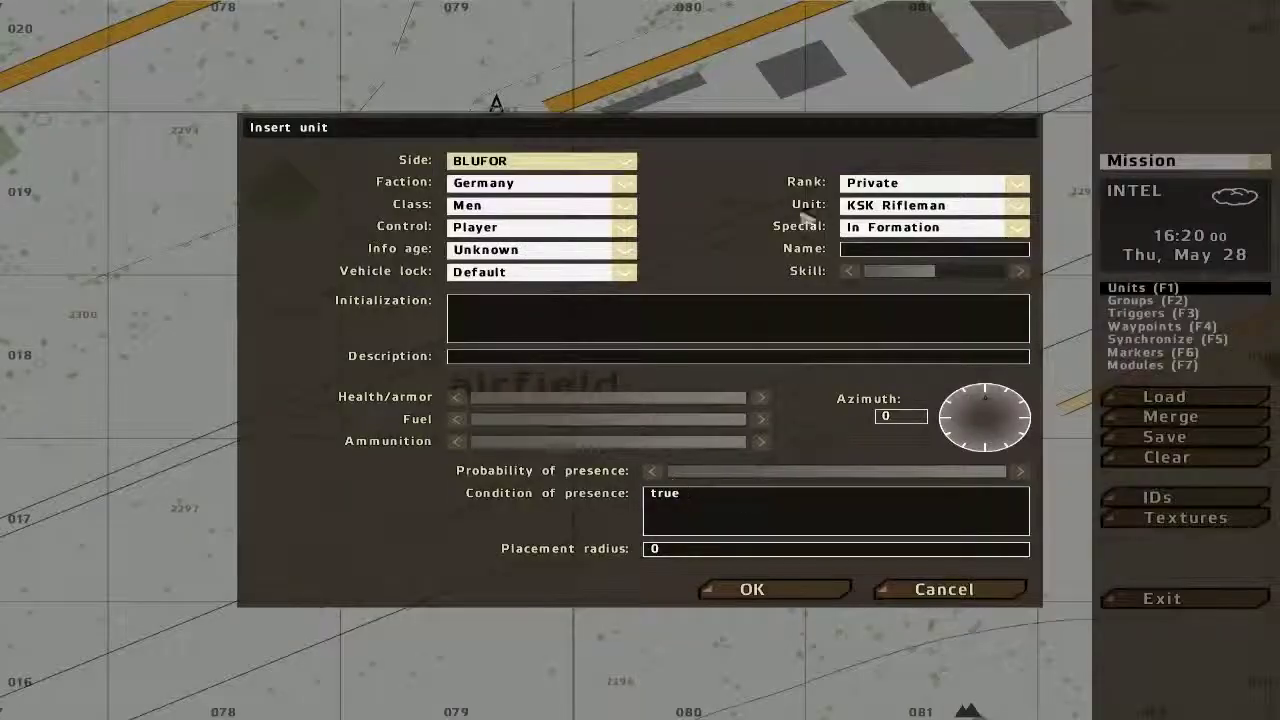
click(492, 186)
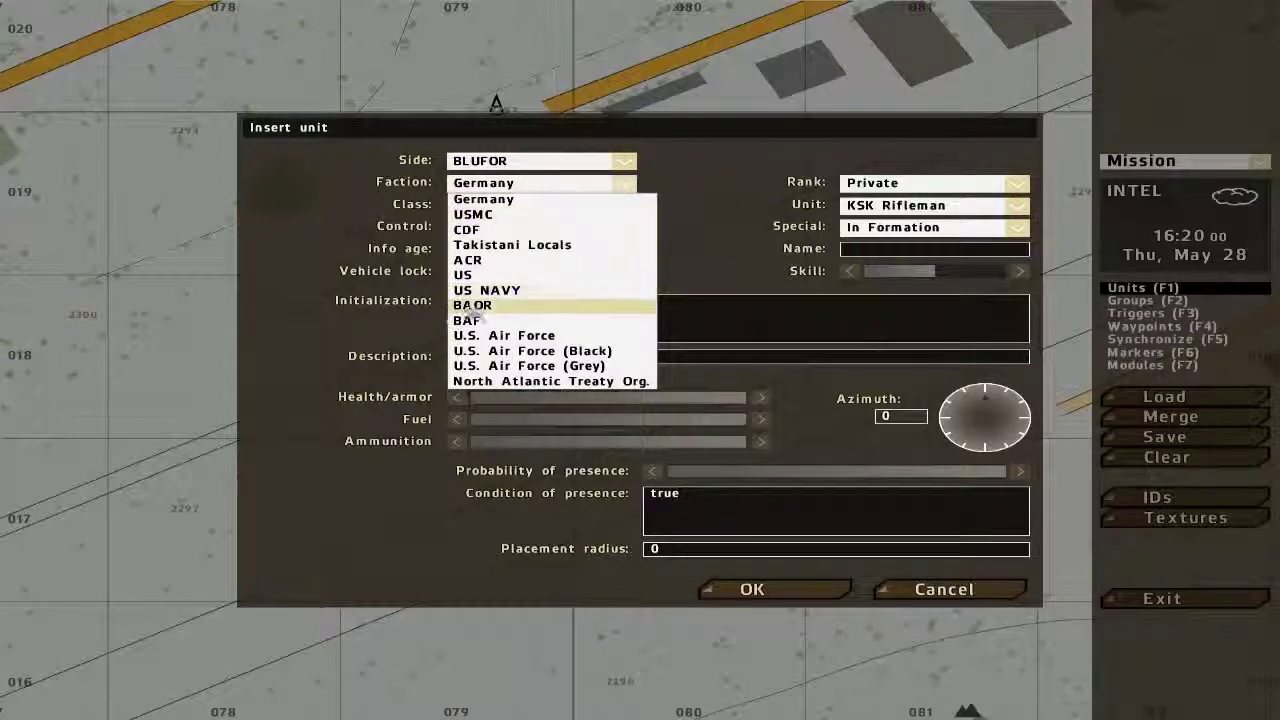
click(474, 306)
click(891, 207)
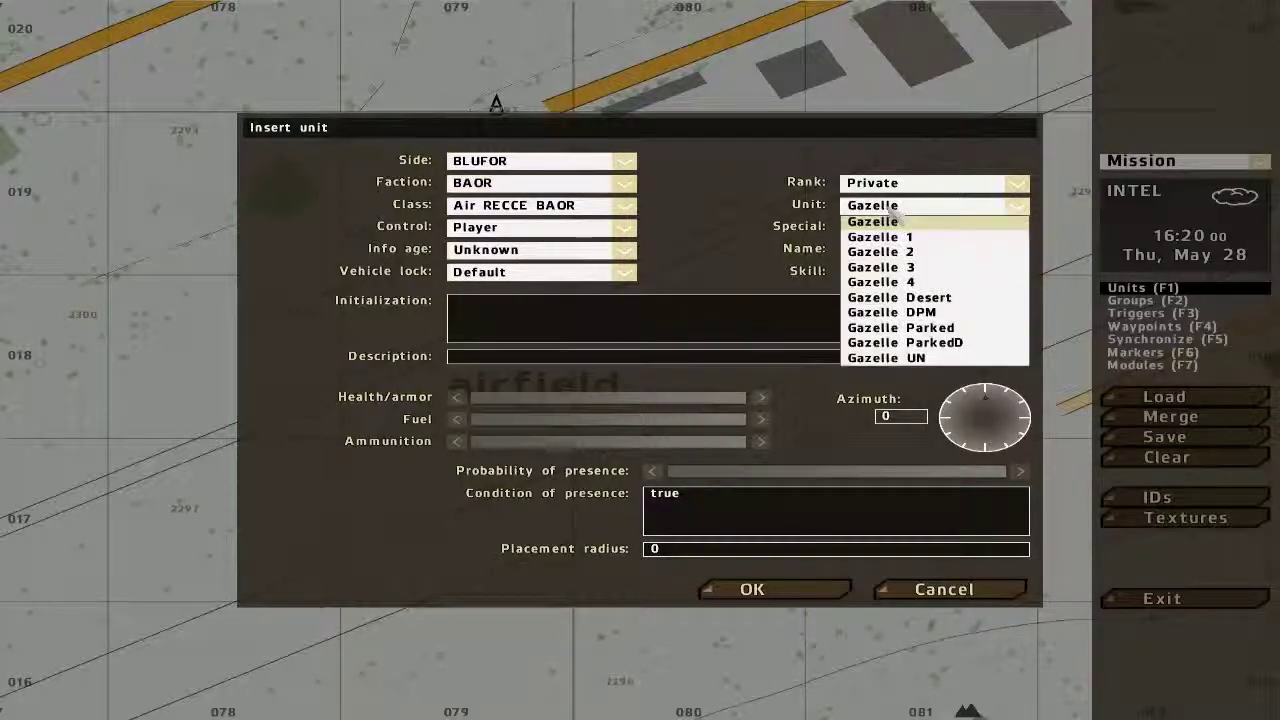
click(893, 267)
click(843, 585)
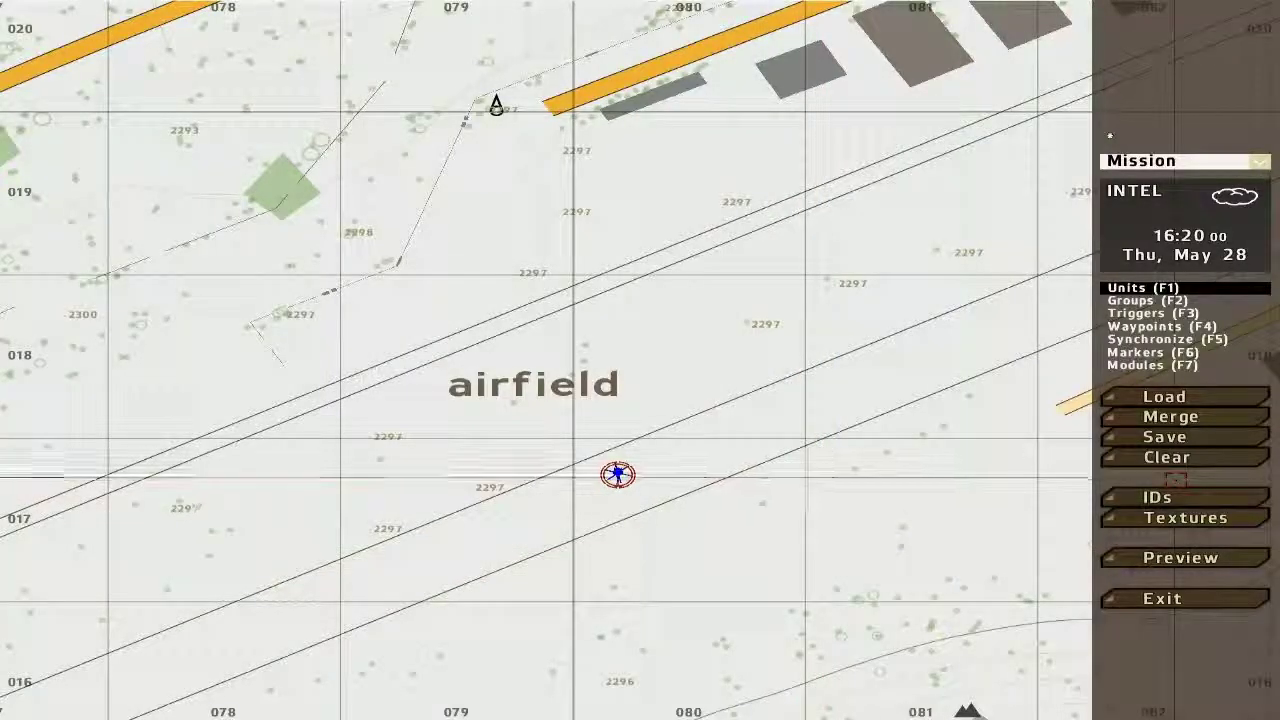
click(1174, 557)
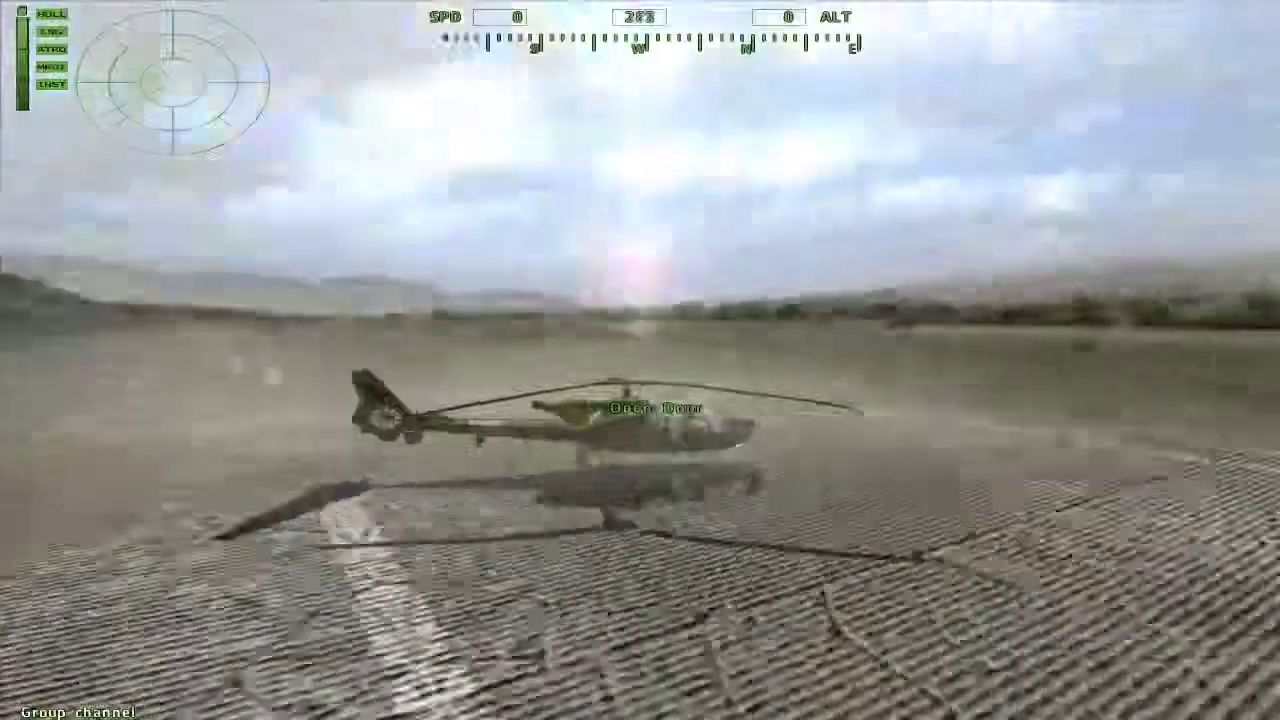
Scroll the in-game action menu while viewing the Gazelle on the airfield runway.
scroll(640, 360, down, 1)
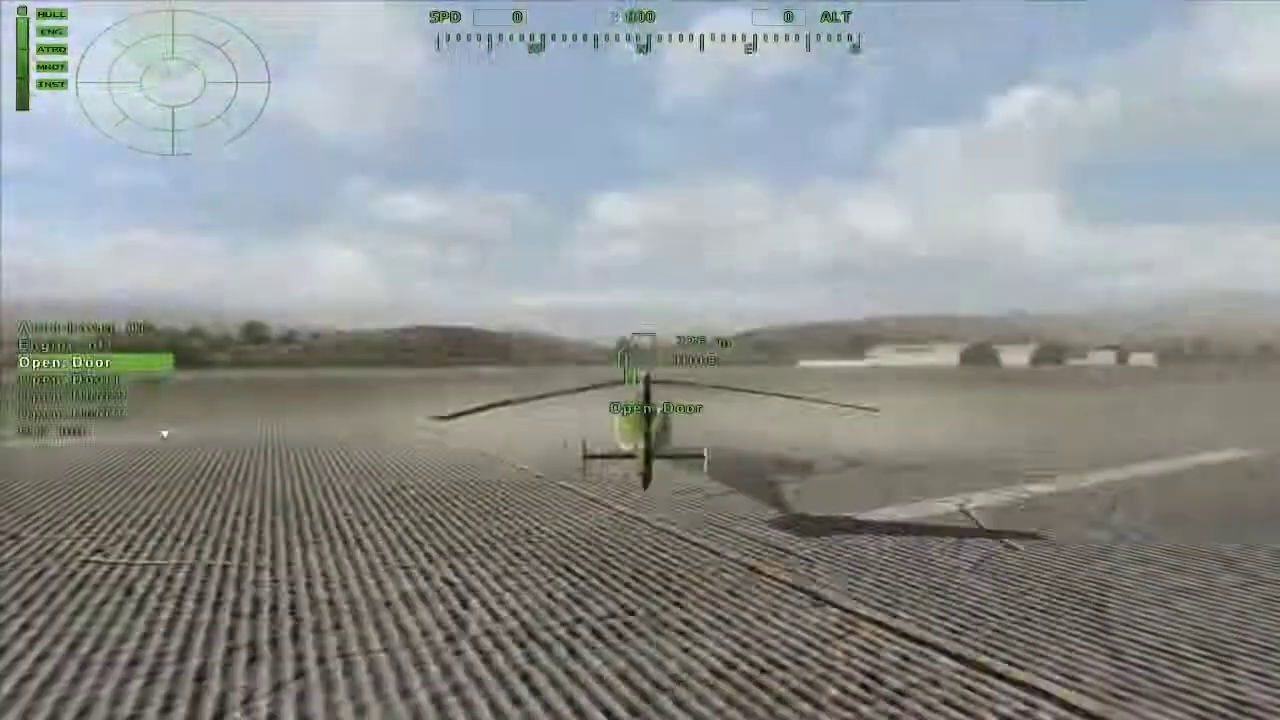